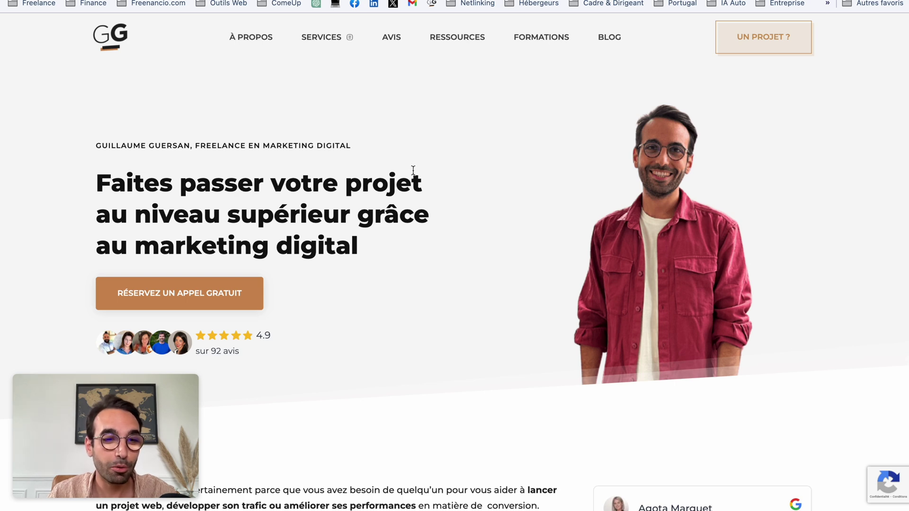
- Open the website's blog and look through its categories and latest articles
click(611, 43)
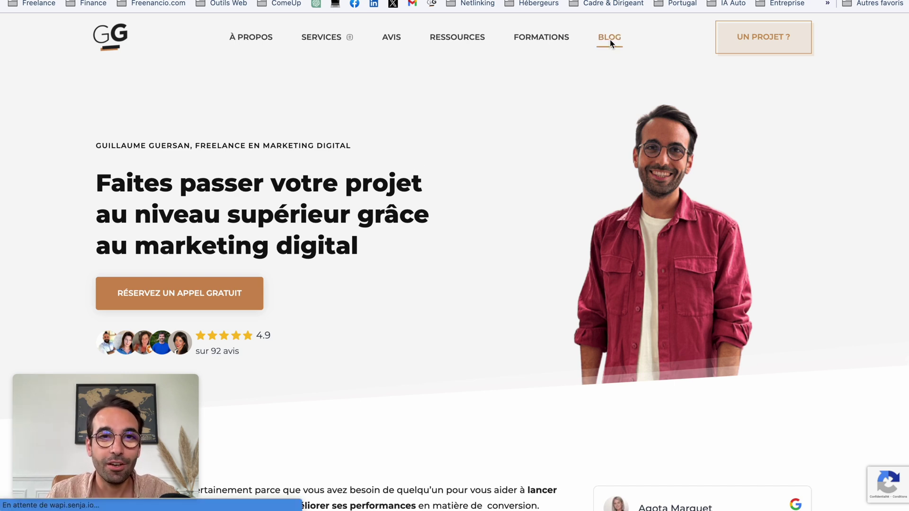
scroll(479, 236, down, 1)
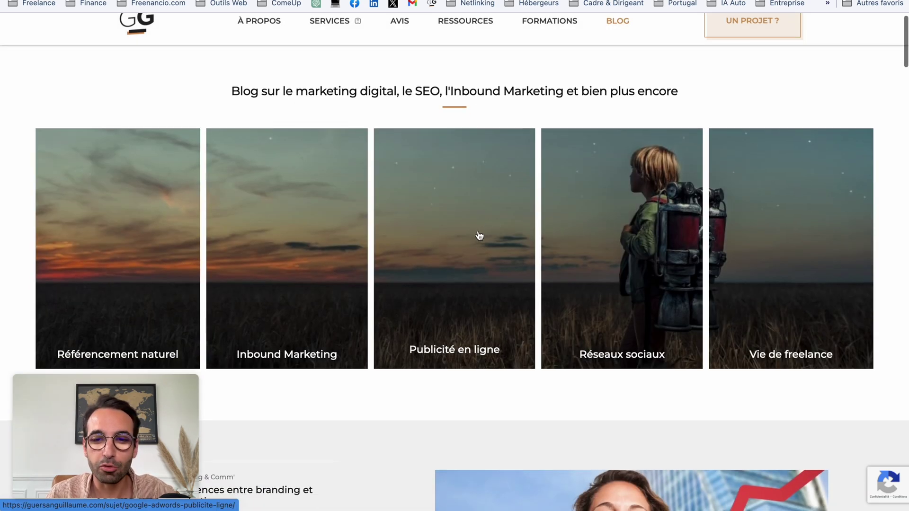
scroll(479, 235, down, 4)
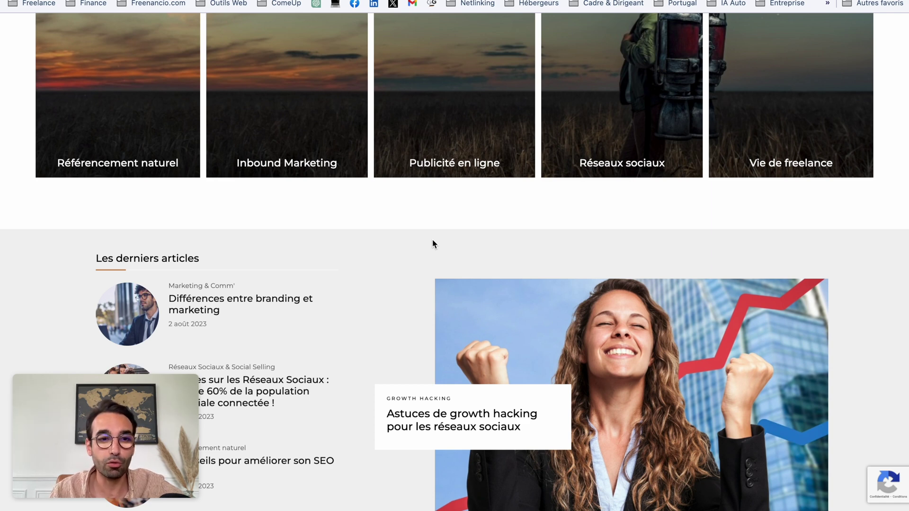
scroll(437, 266, down, 20)
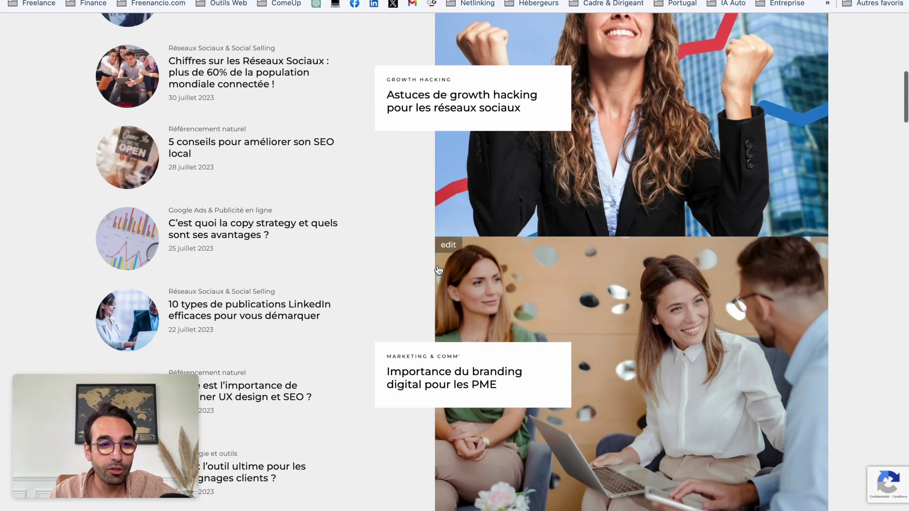
scroll(474, 331, down, 10)
scroll(648, 407, up, 20)
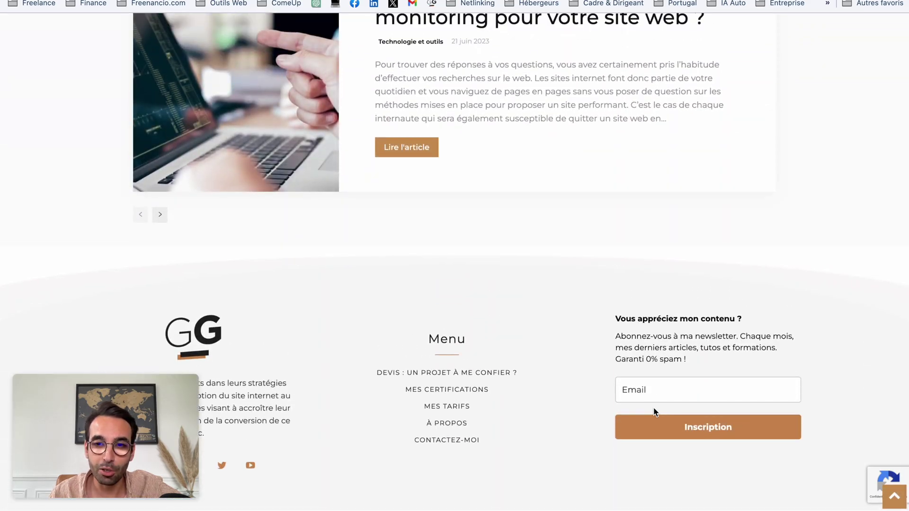
scroll(646, 405, up, 10)
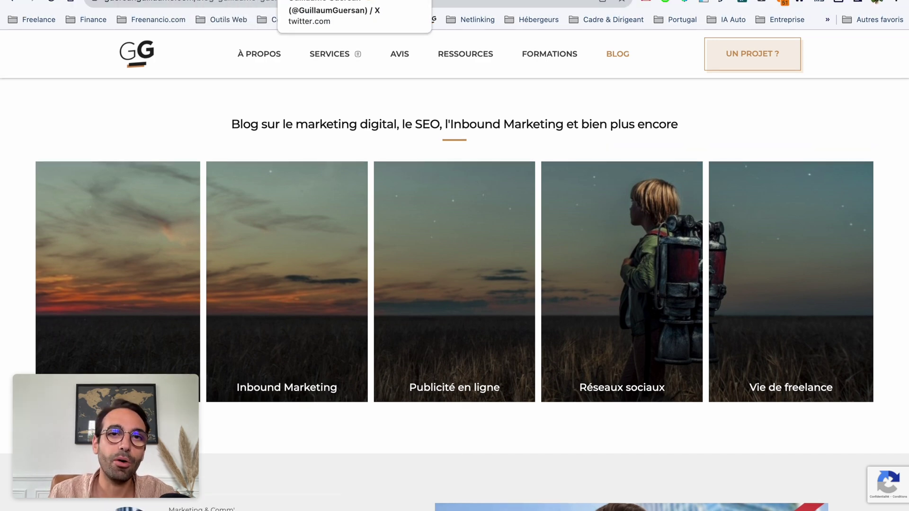
- Switch to the X profile and look over its bio and most recent posts
click(393, 19)
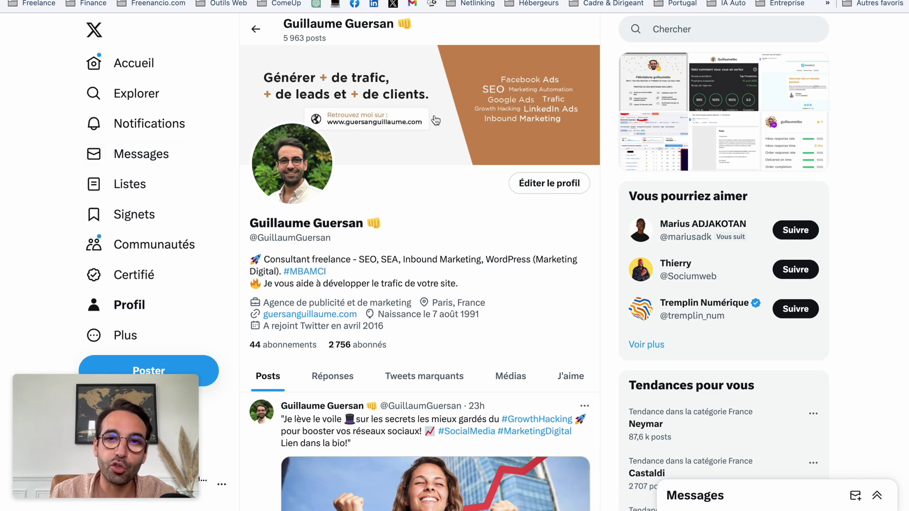
scroll(364, 220, down, 2)
scroll(374, 224, up, 2)
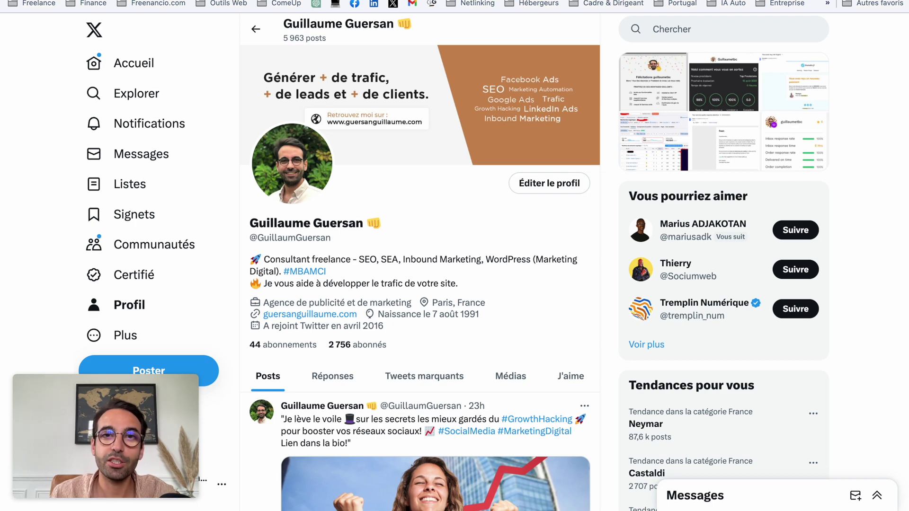
- Switch to the LinkedIn profile and review its featured links and recent post activity
key(ctrl+Tab)
scroll(364, 197, down, 4)
scroll(365, 197, down, 10)
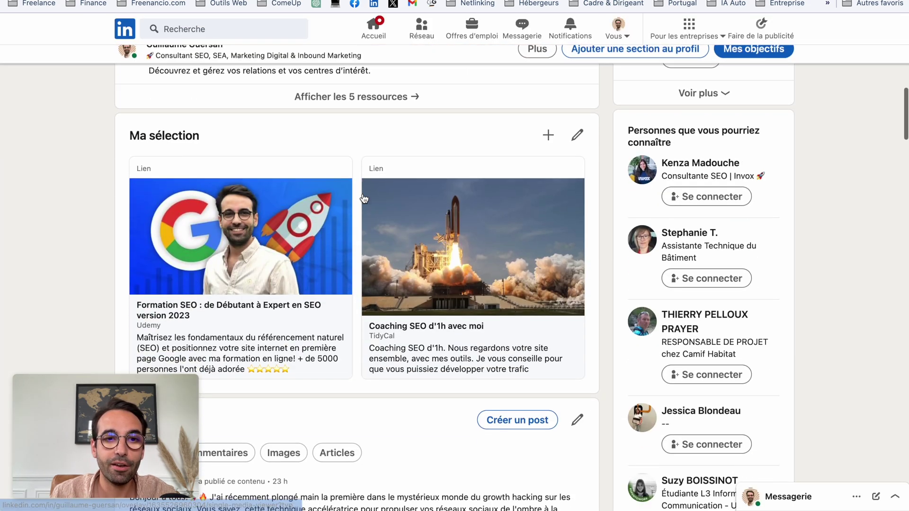
scroll(374, 289, up, 10)
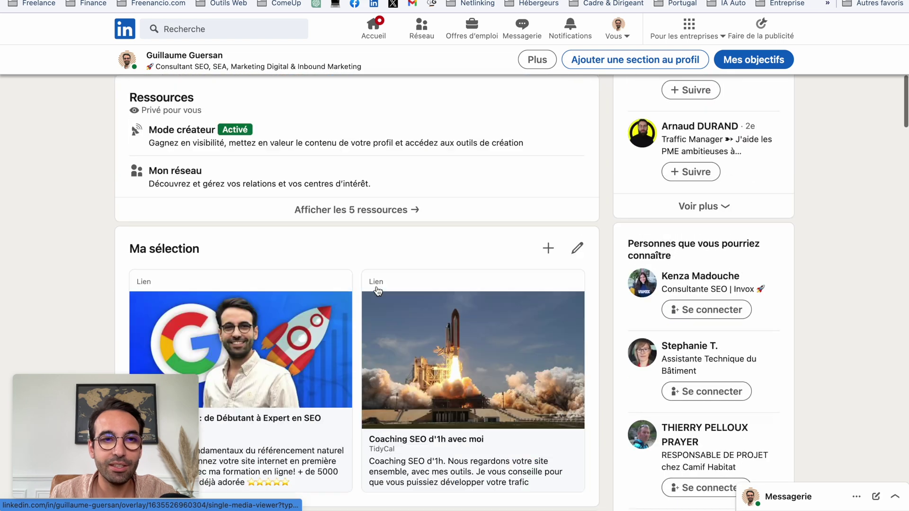
scroll(331, 284, up, 1)
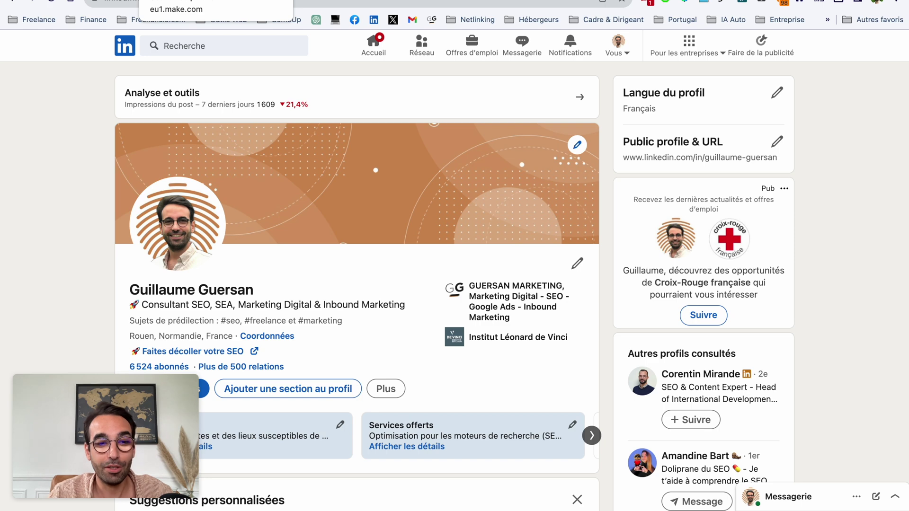
- Switch to Make and open the "[GG.COM] RSS → OpenAI → LinkedIn" scenario
click(182, 0)
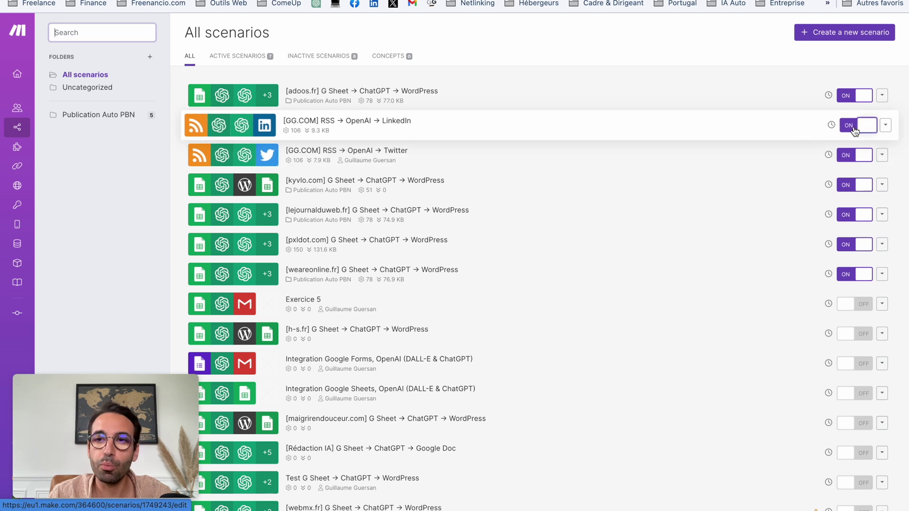
click(228, 129)
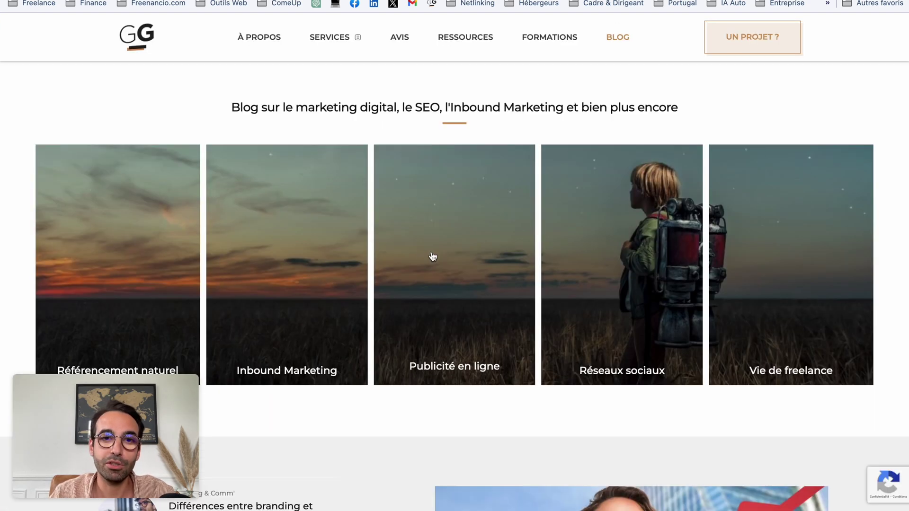
- Examine the blog and its RSS feed source, highlighting the feed's header and channel information
scroll(432, 255, down, 7)
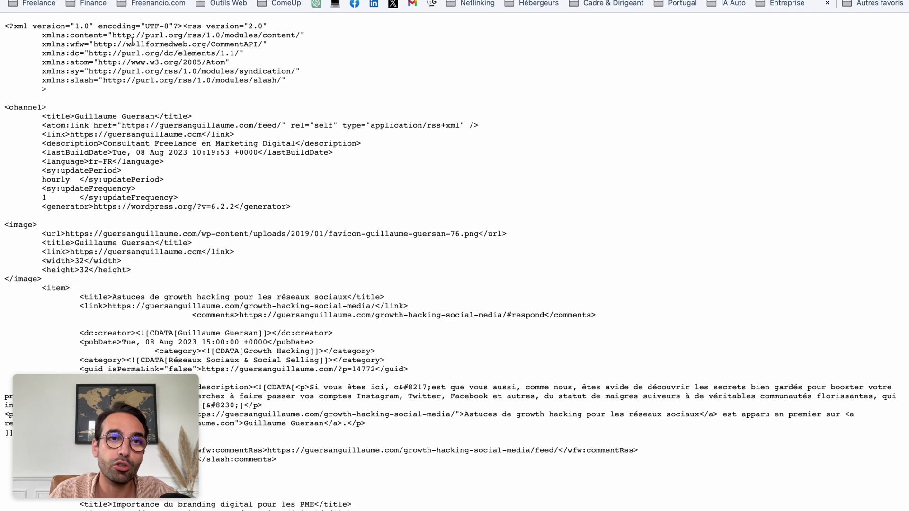
drag(65, 43, 426, 231)
scroll(427, 231, down, 1)
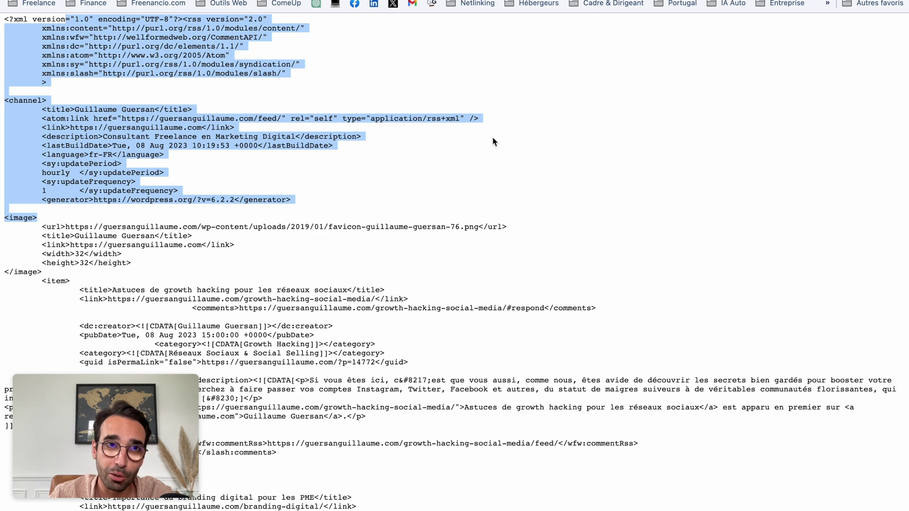
- Return to the LinkedIn scenario in Make, open its diagram for editing and review the RSS module's feed URL and item limit
click(223, 0)
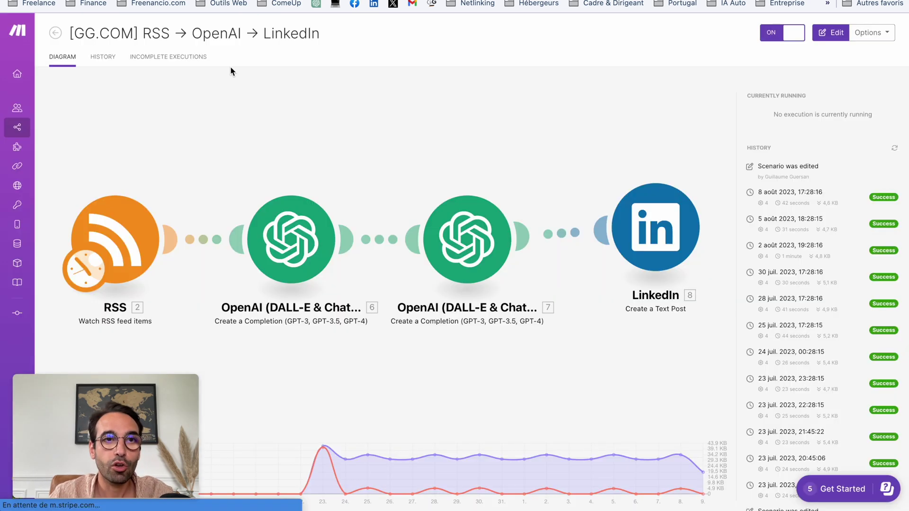
click(122, 235)
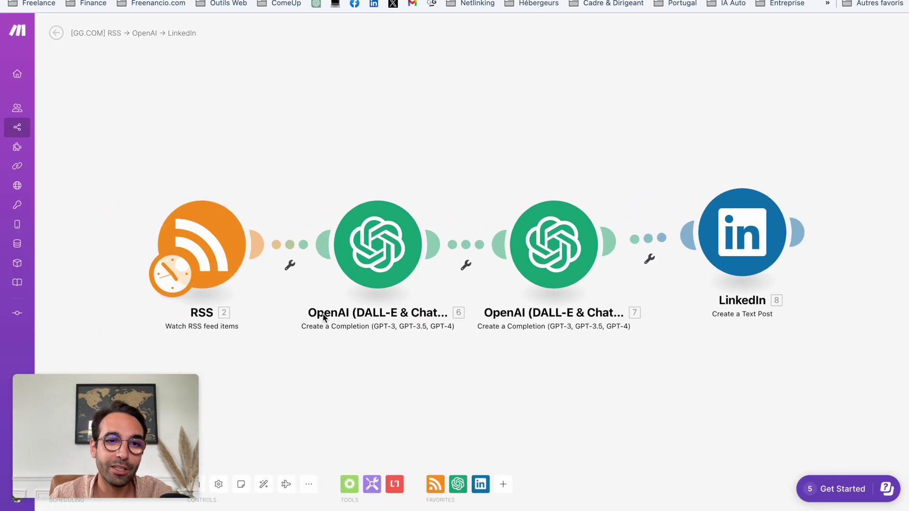
click(260, 234)
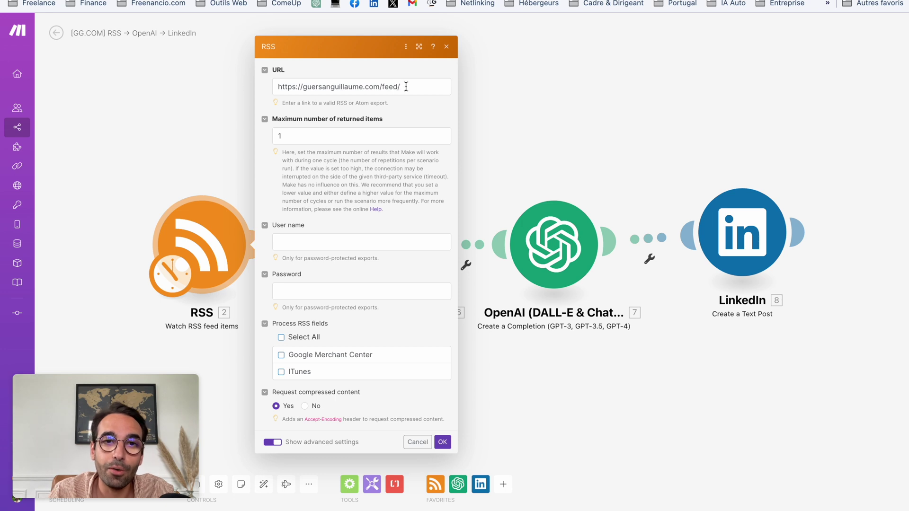
click(417, 441)
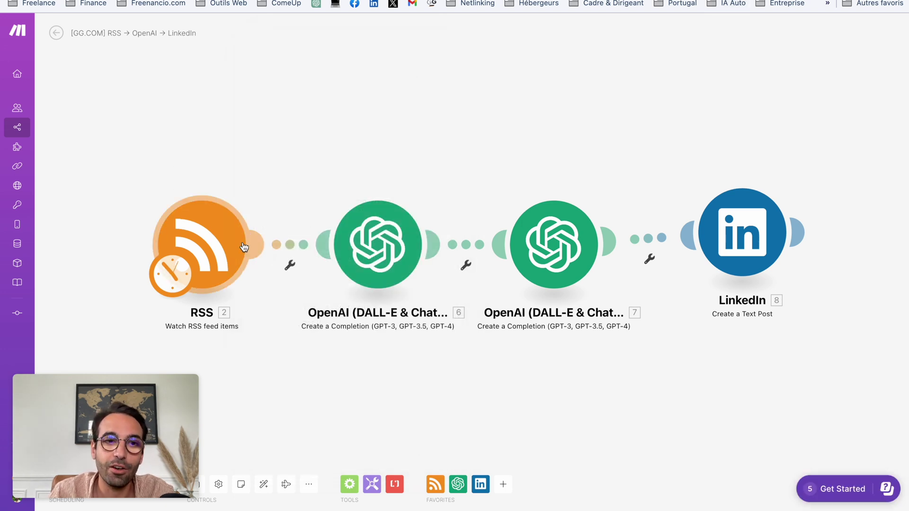
click(247, 248)
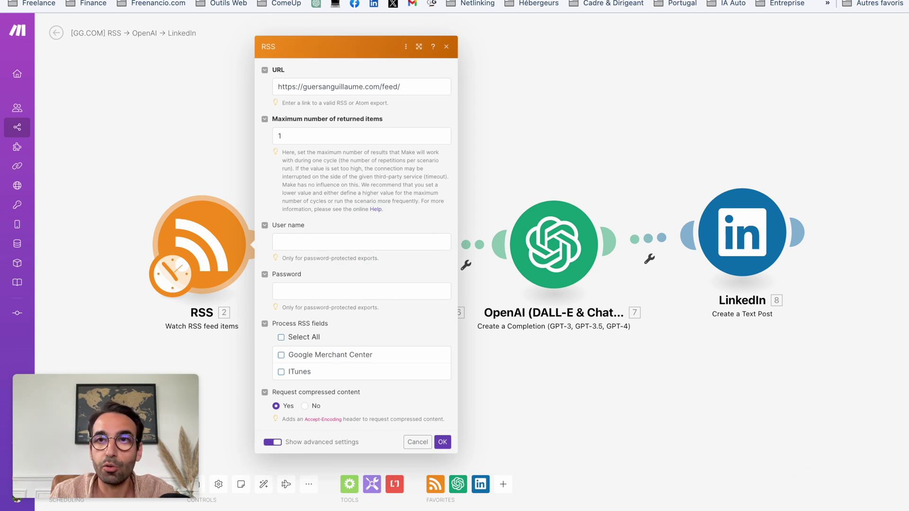
click(596, 72)
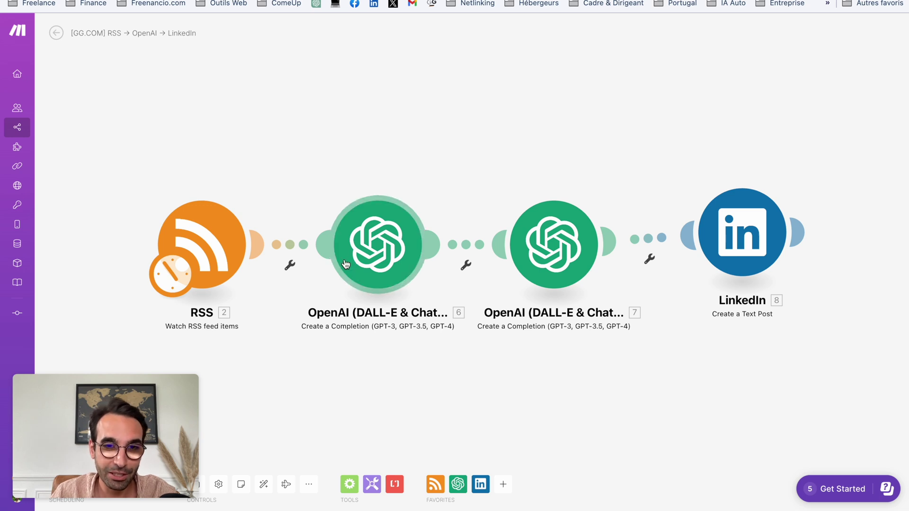
- Review the first OpenAI module's model and summary prompt with its mapped RSS Title and Description, leaving the settings unchanged
click(374, 257)
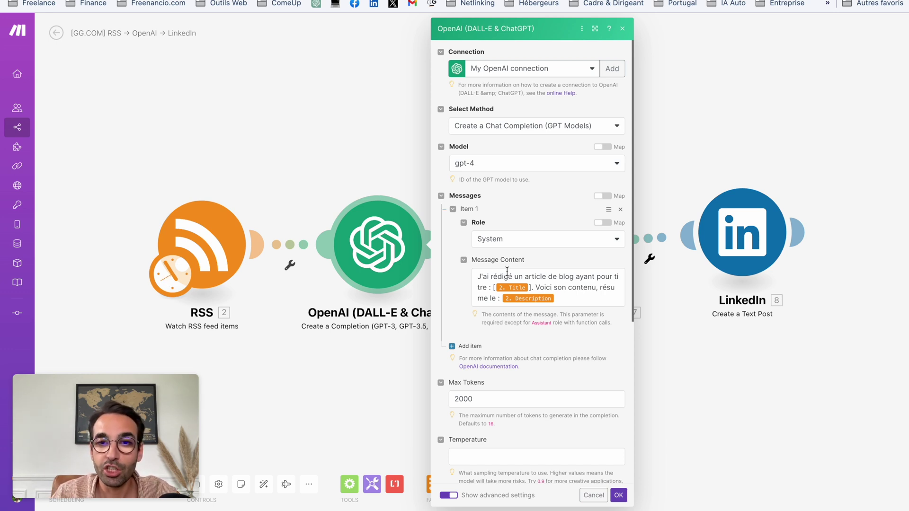
scroll(570, 281, down, 1)
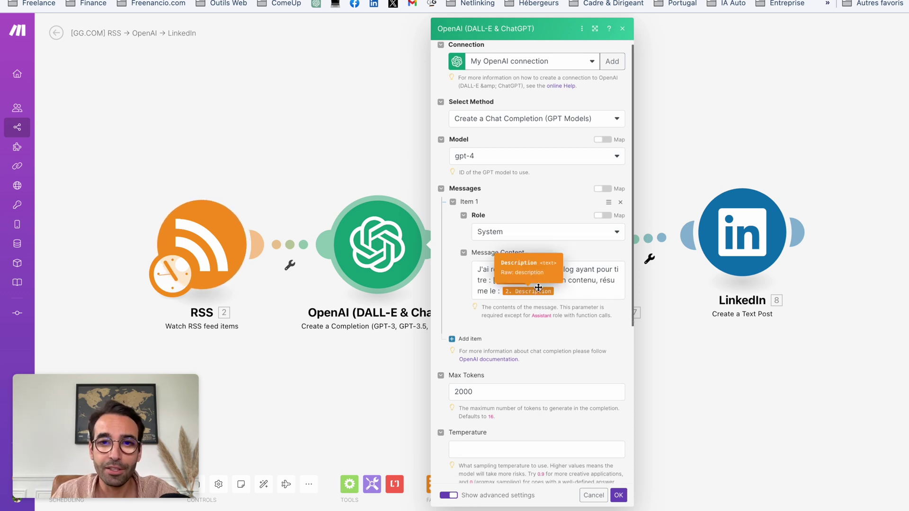
drag(482, 269, 612, 268)
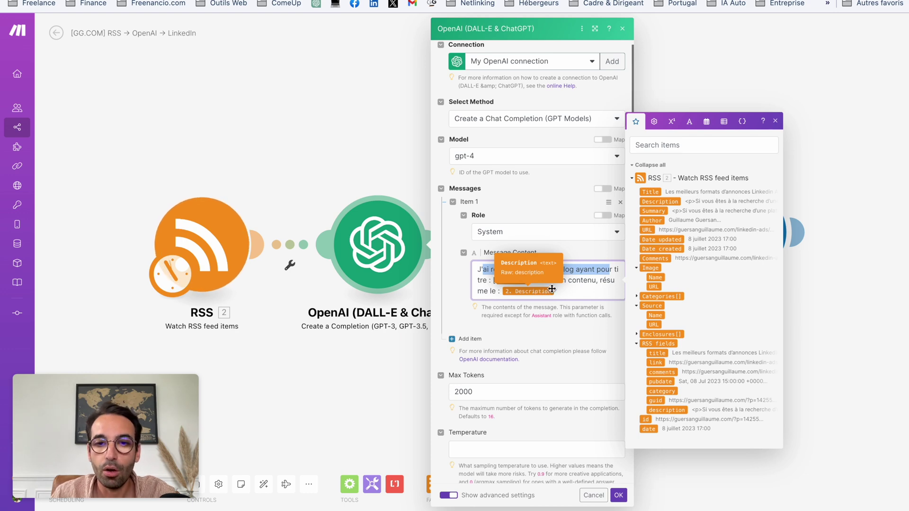
click(586, 291)
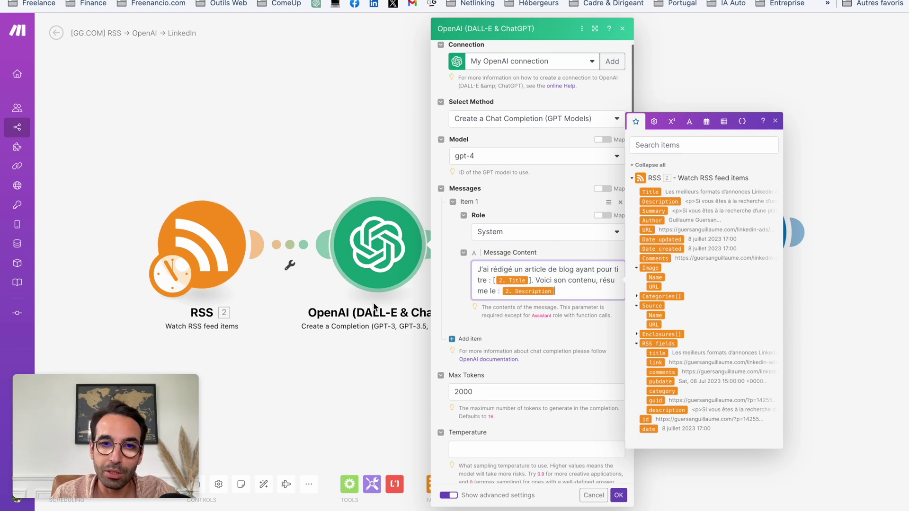
click(376, 368)
- Review the second OpenAI module's LinkedIn post prompt, highlighting the instruction that limits the text to 8 sentences
click(545, 257)
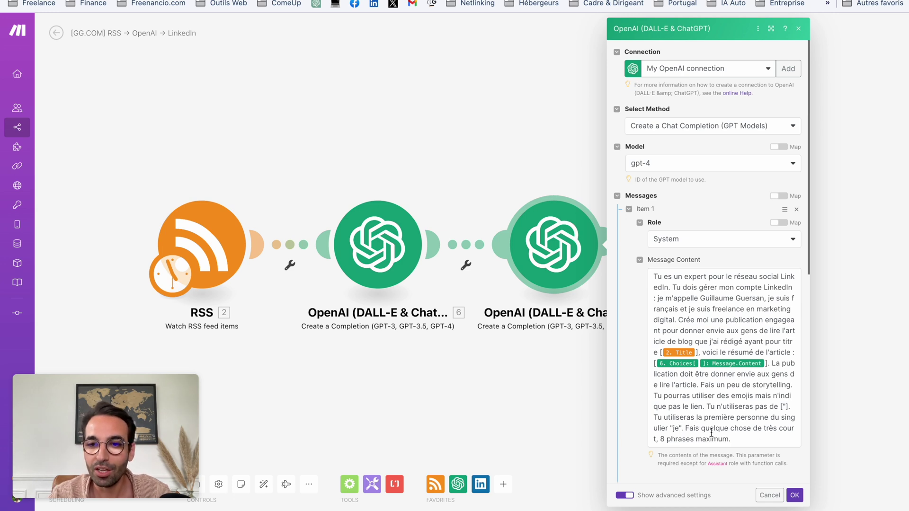
drag(685, 429, 738, 439)
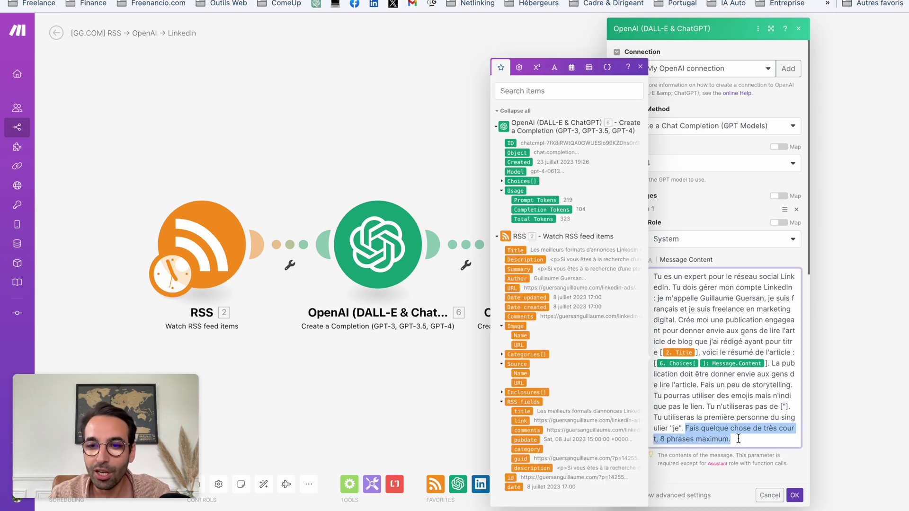
click(735, 417)
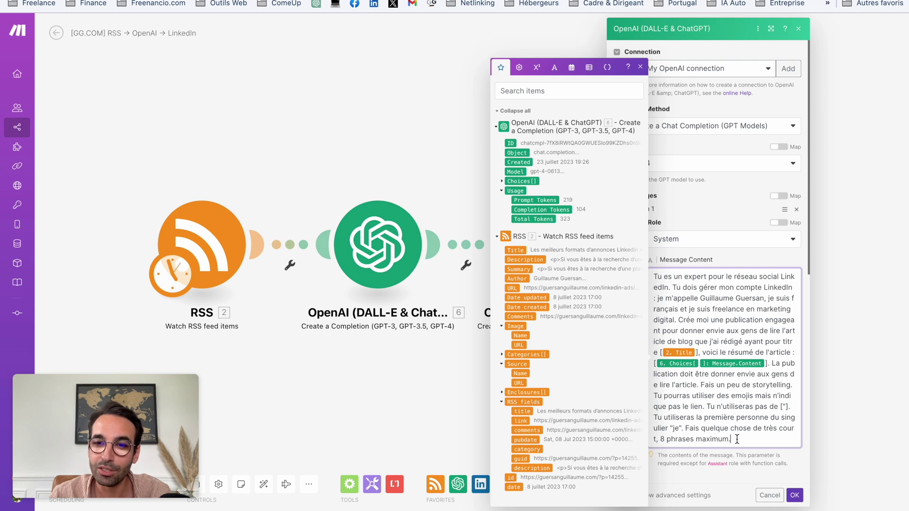
drag(737, 439, 685, 428)
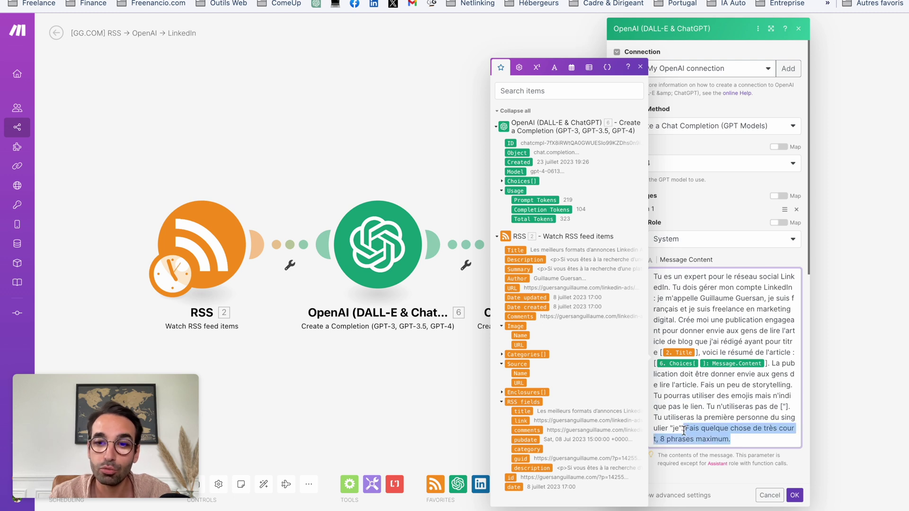
click(714, 400)
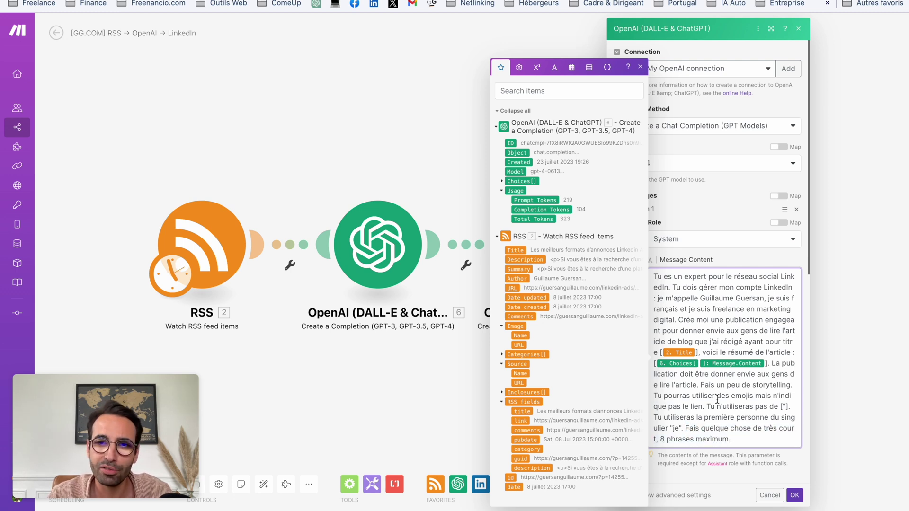
click(848, 331)
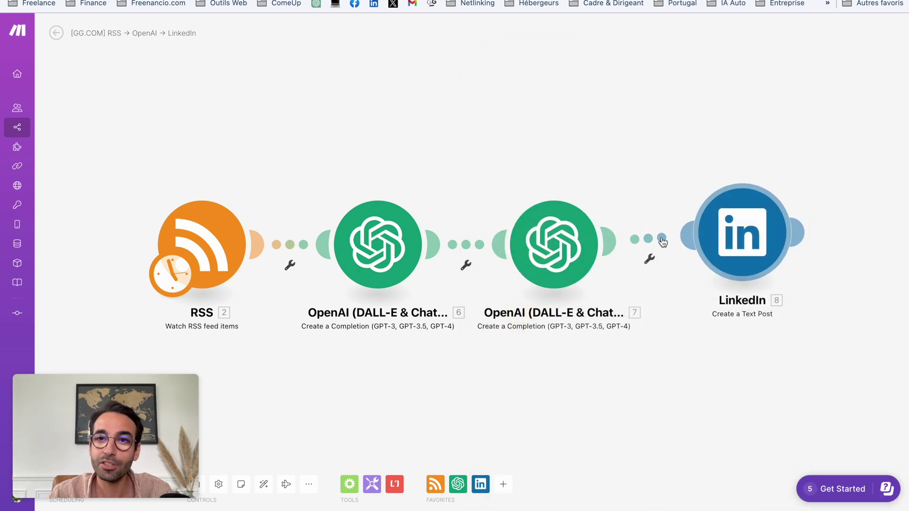
- Review the LinkedIn module's post content with its article link line, and return to the list of all scenarios
click(732, 239)
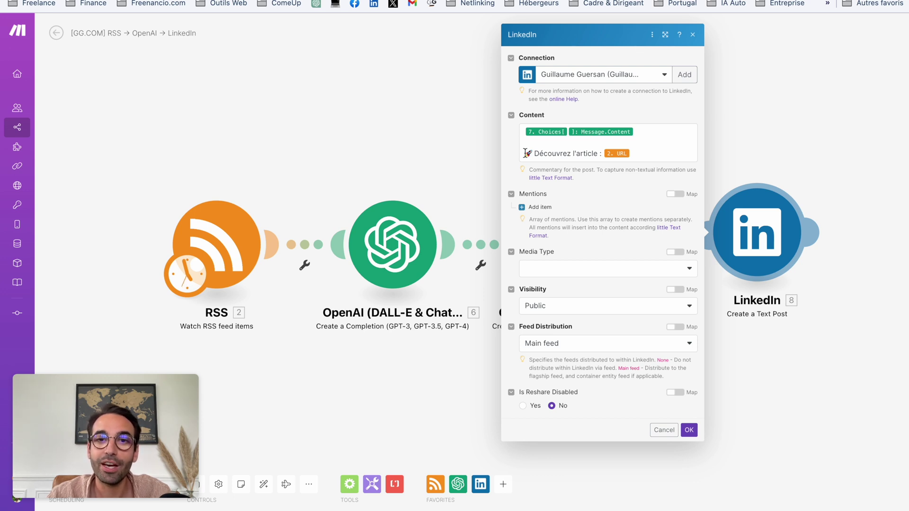
drag(526, 153, 561, 154)
click(572, 145)
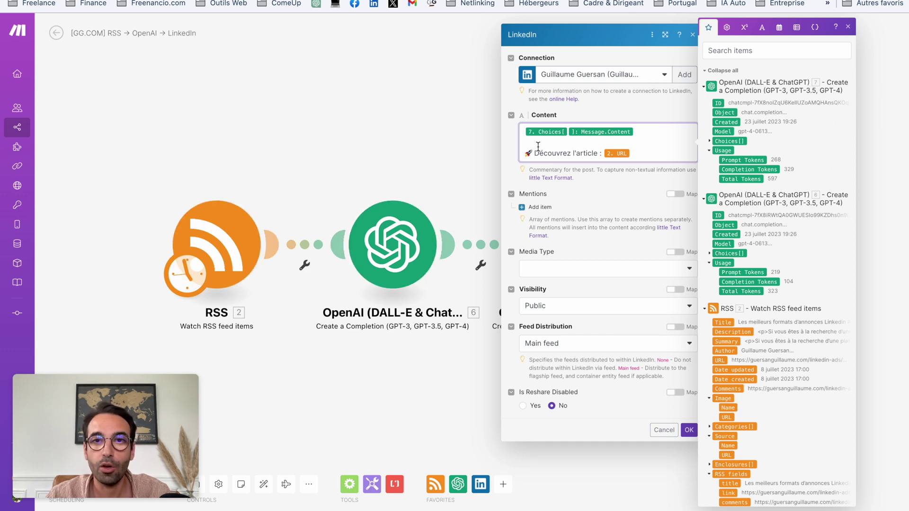
click(450, 140)
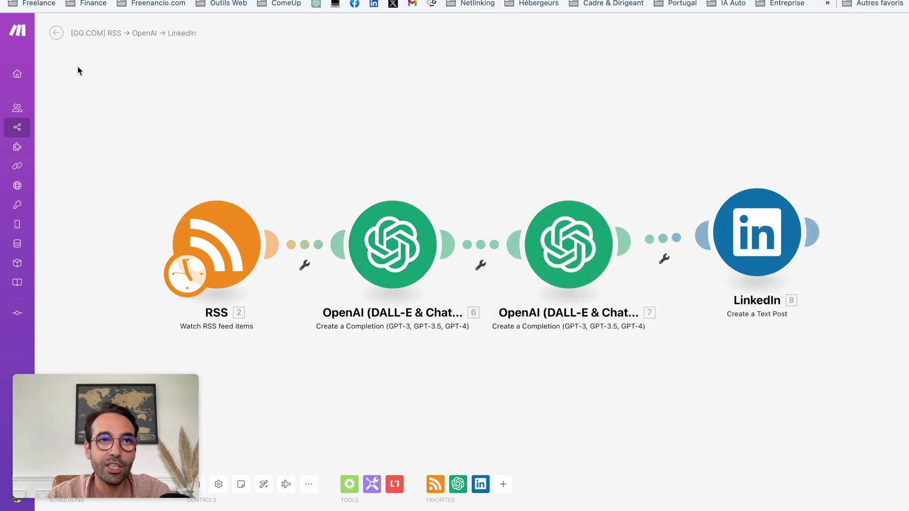
click(56, 34)
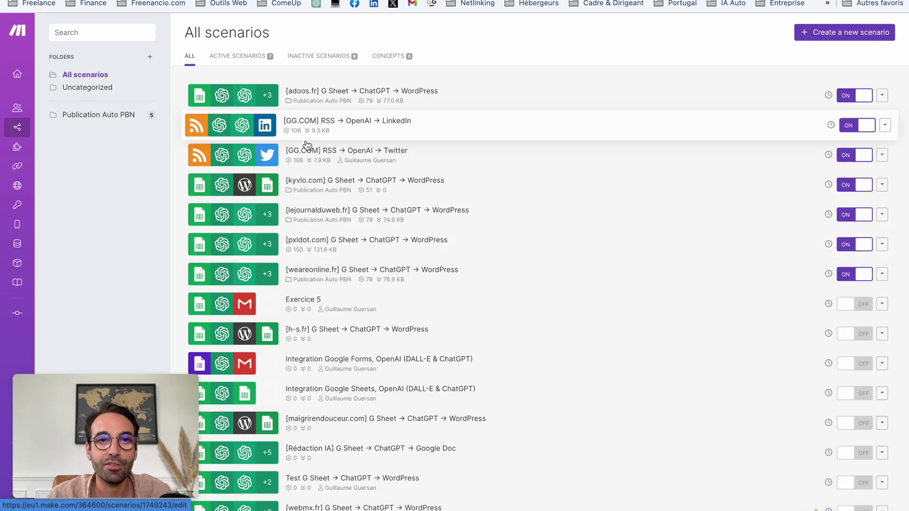
- Open the RSS-to-Twitter scenario and review the second OpenAI module's tweet prompt, highlighting its 140-character limit and its emoji and no-link instructions
click(268, 155)
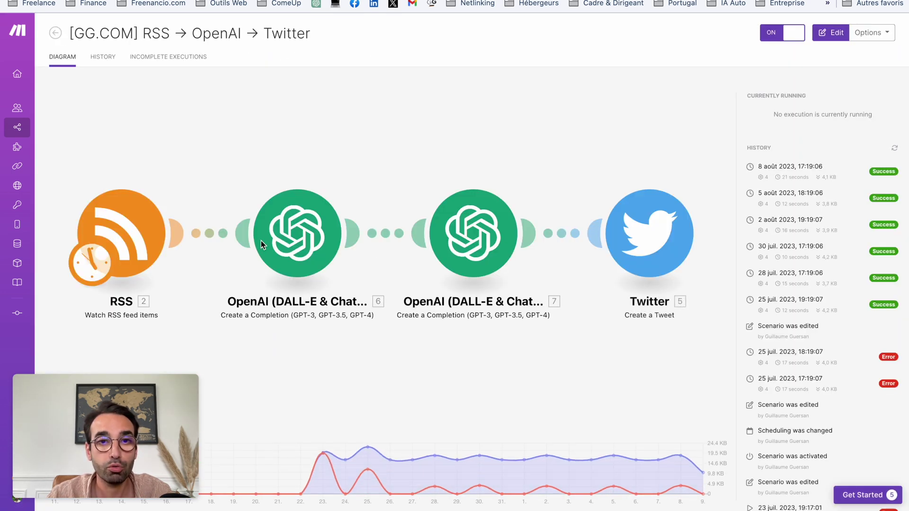
click(474, 242)
click(475, 241)
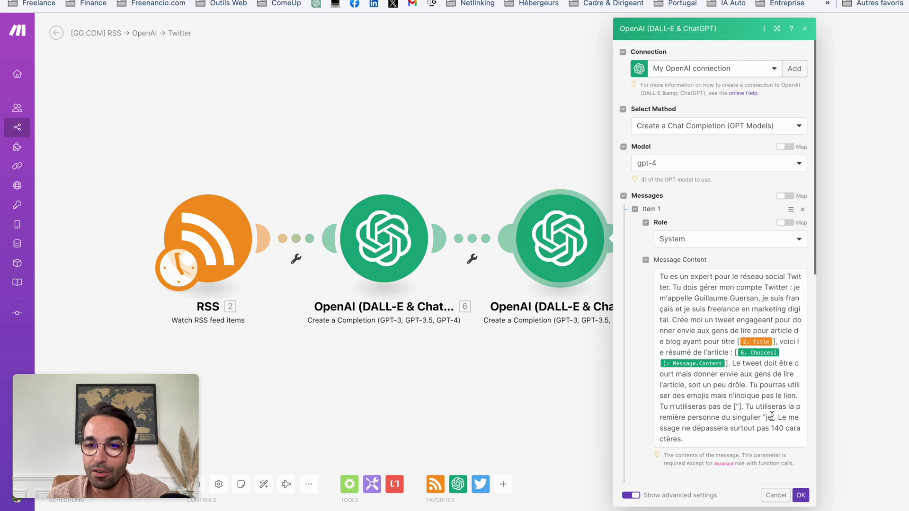
drag(779, 418, 792, 436)
click(765, 438)
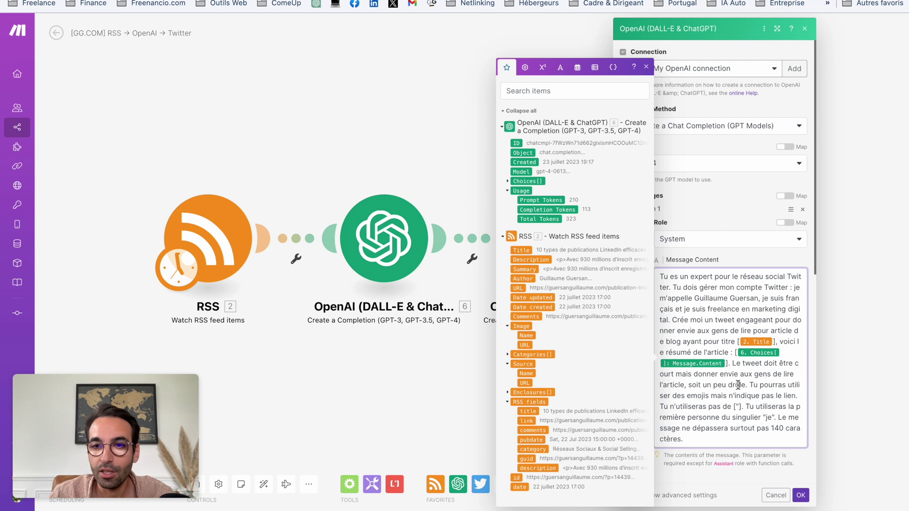
drag(717, 384, 767, 403)
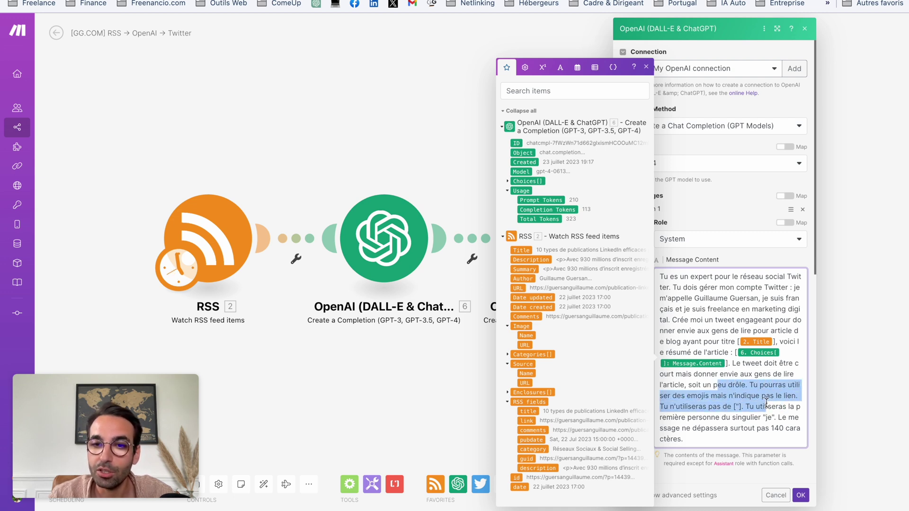
click(877, 332)
- Review the Twitter module's text content, which maps the OpenAI message and the RSS URL, and leave the scenario editor
click(747, 265)
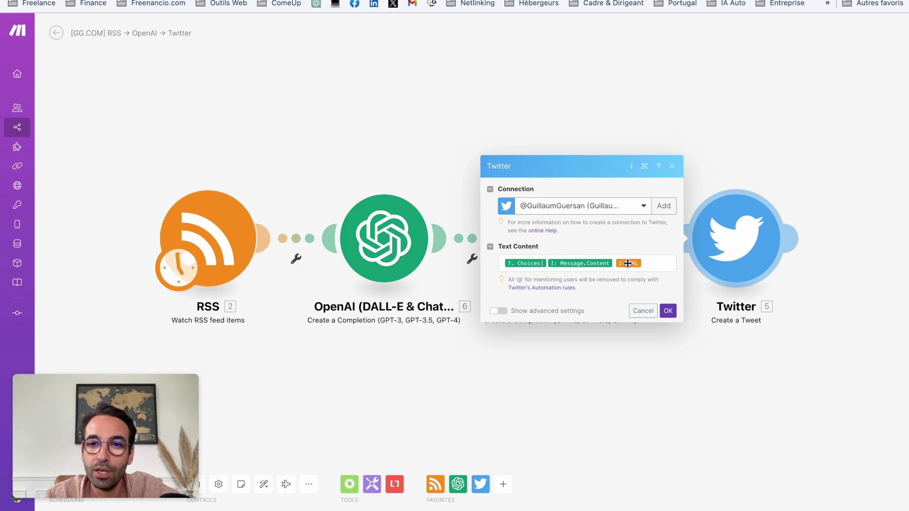
click(668, 311)
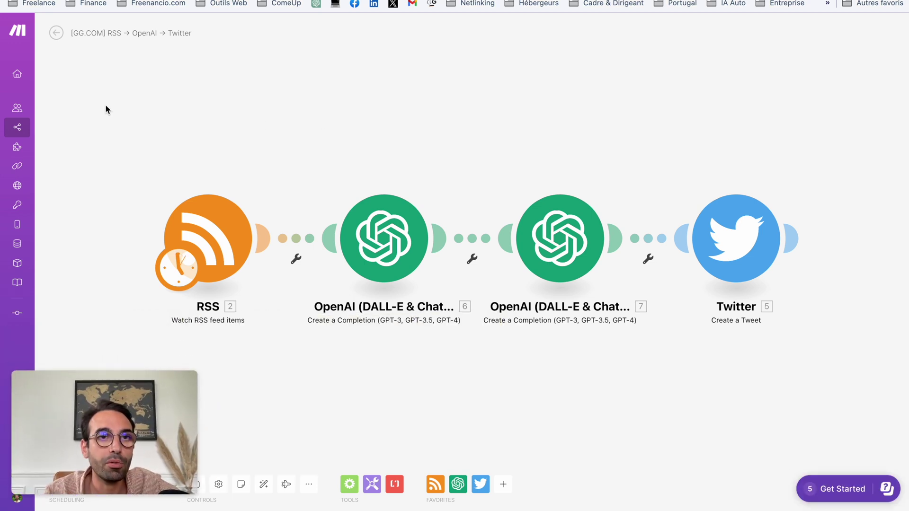
click(56, 33)
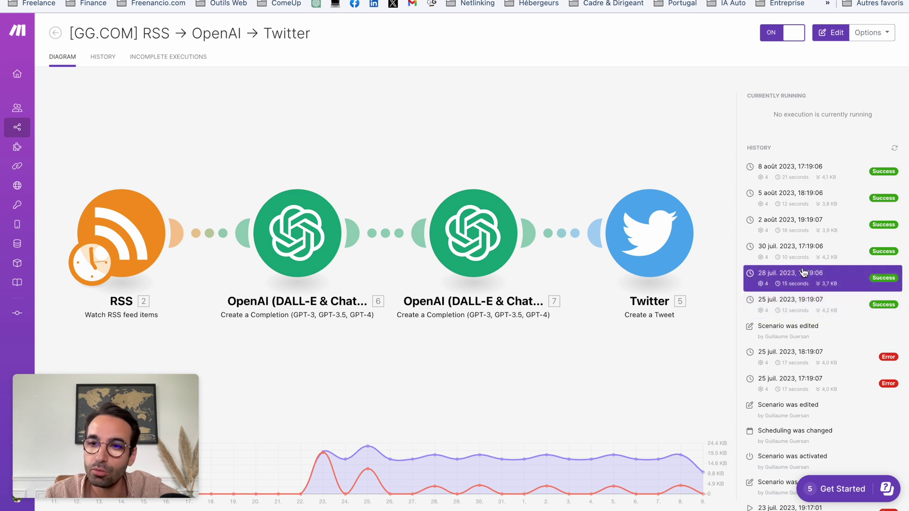
- Open the 8 August 2023 17:19 run from the history and inspect the RSS module's output, highlighting the article title
click(798, 172)
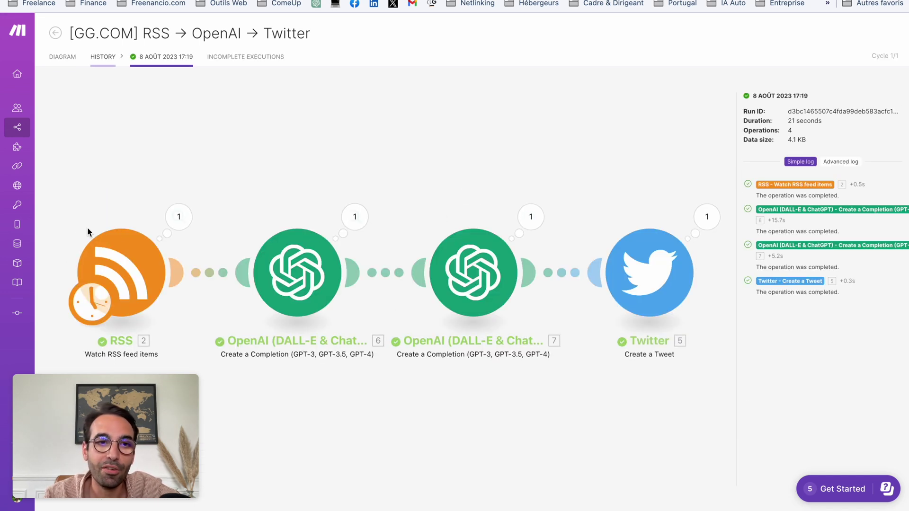
click(192, 220)
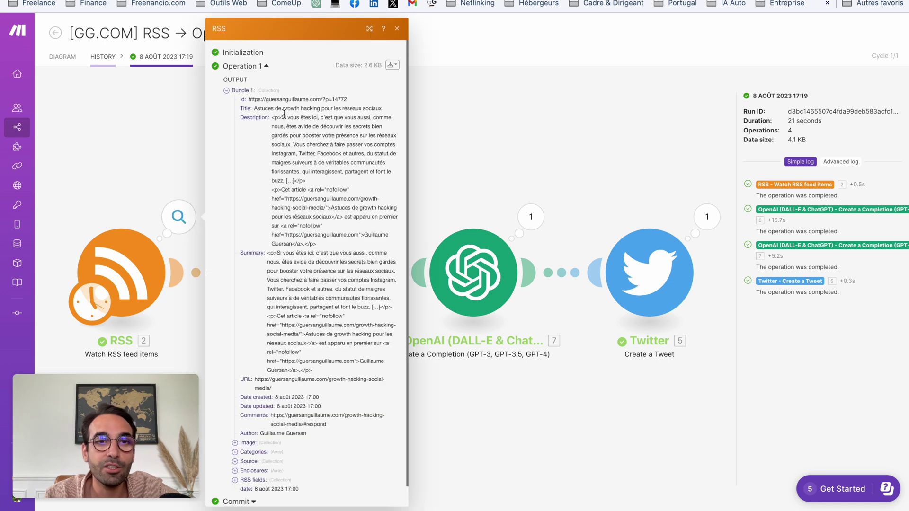
drag(256, 108, 378, 106)
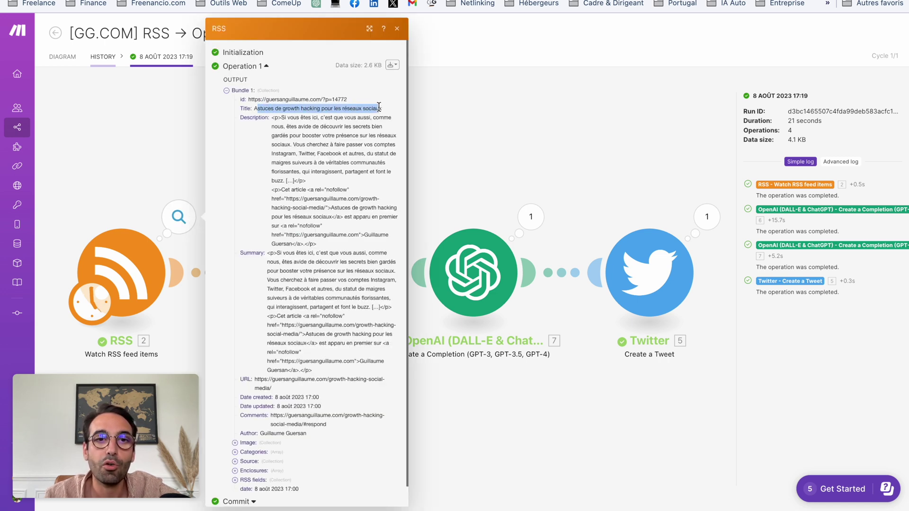
click(450, 122)
- Expand the first OpenAI module's output in this run down to the message content and highlight the generated article summary
click(354, 218)
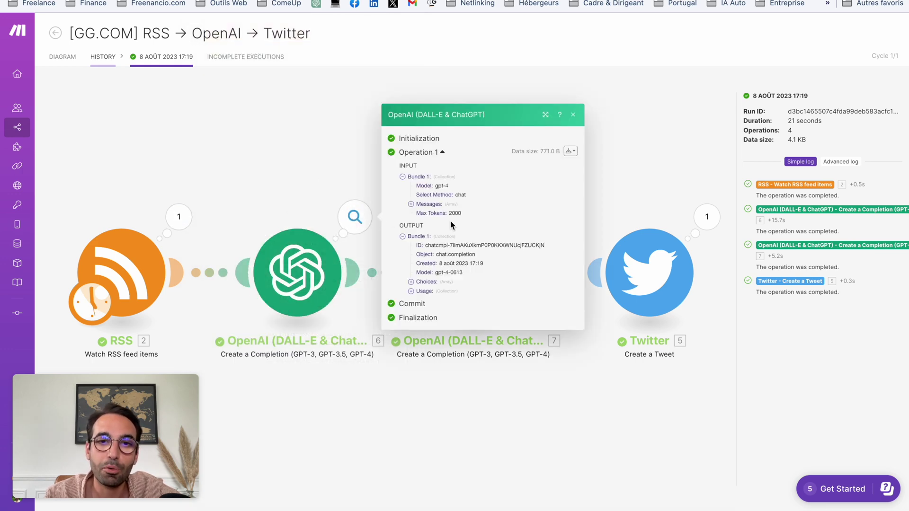
click(411, 282)
click(420, 286)
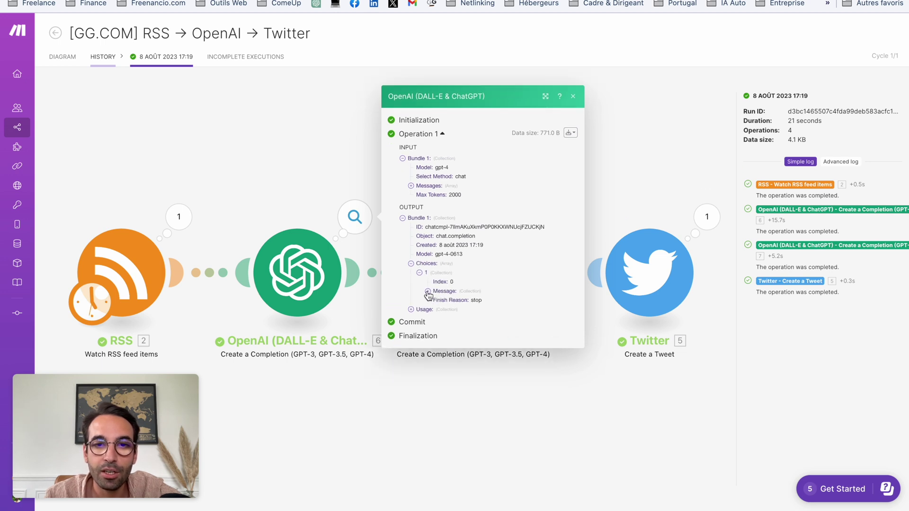
click(428, 291)
drag(466, 255, 546, 349)
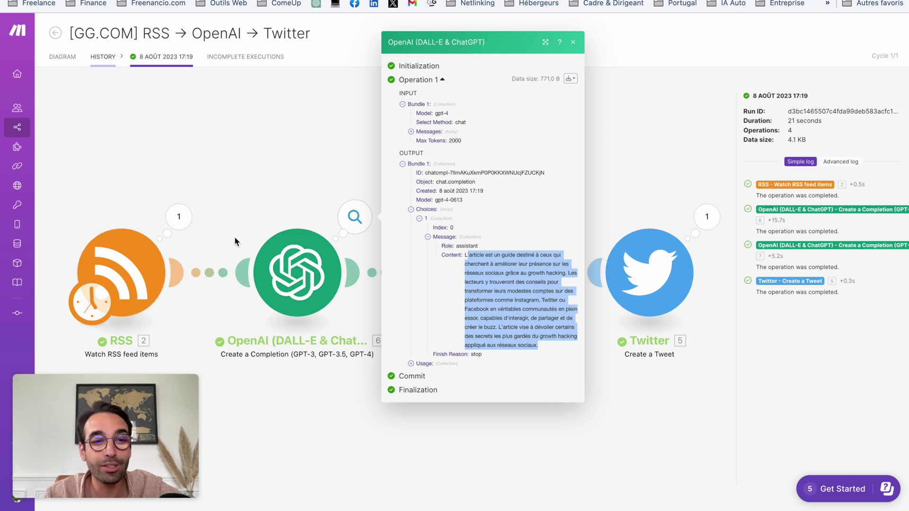
click(480, 264)
drag(471, 255, 549, 313)
click(611, 208)
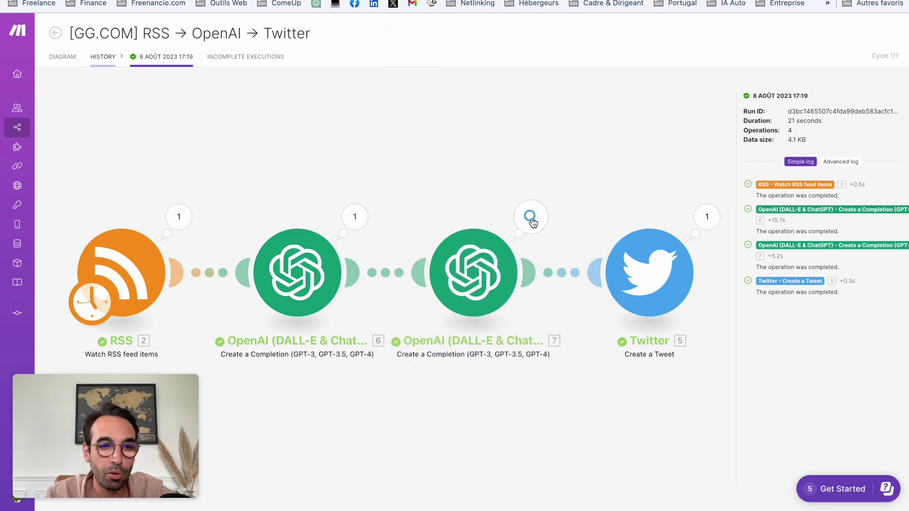
- Expand the second OpenAI module's output down to the message content and highlight the generated tweet text
click(531, 220)
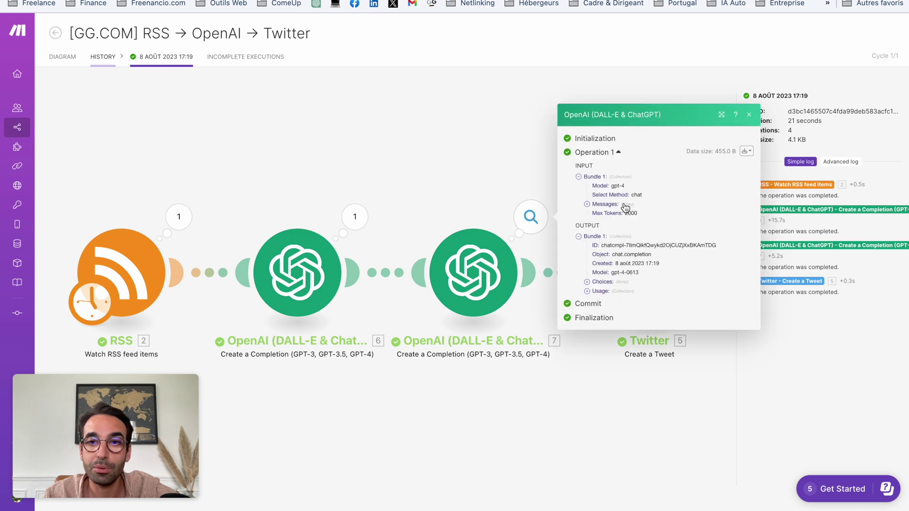
click(587, 282)
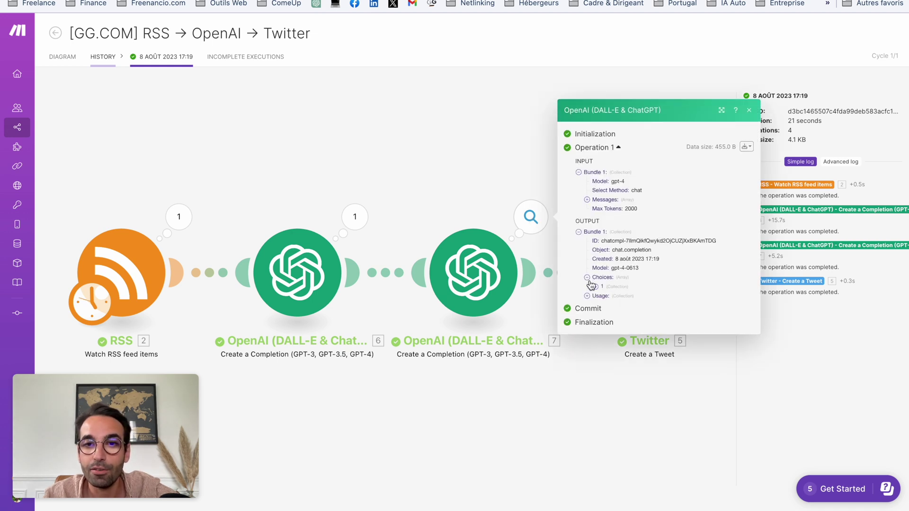
click(596, 287)
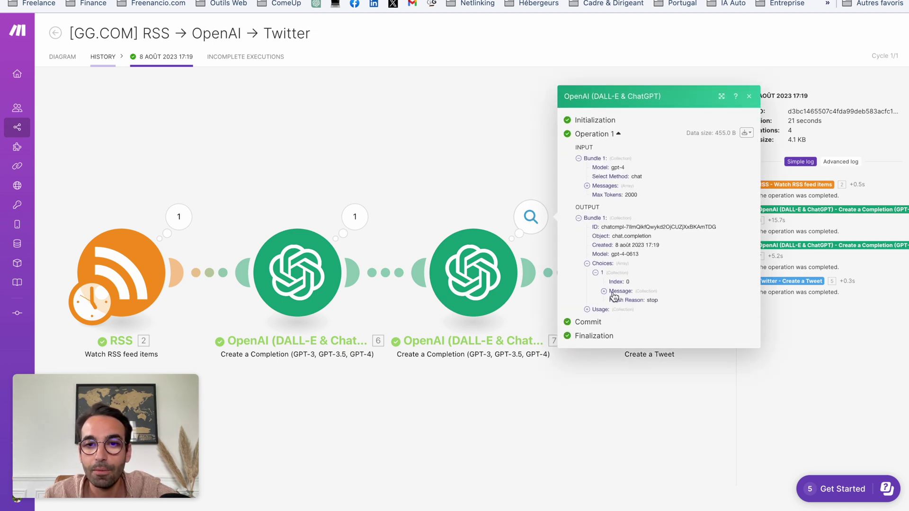
click(604, 291)
drag(643, 287, 734, 314)
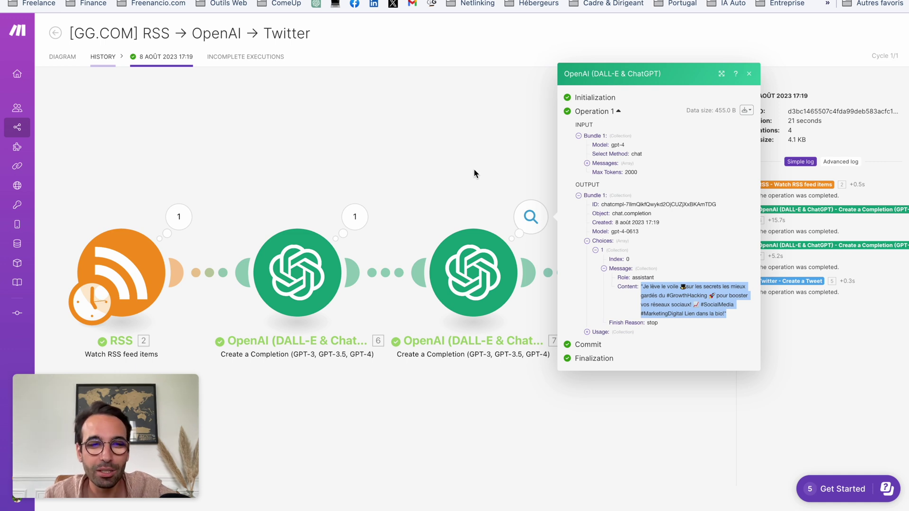
click(393, 163)
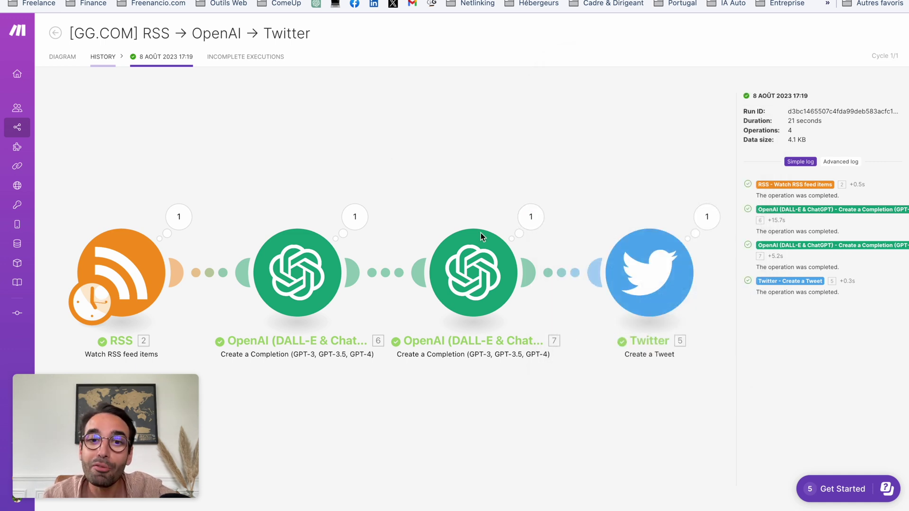
- Check the tweet text and link handled by the Twitter module, and switch to the X profile to examine the published growth hacking post
click(707, 216)
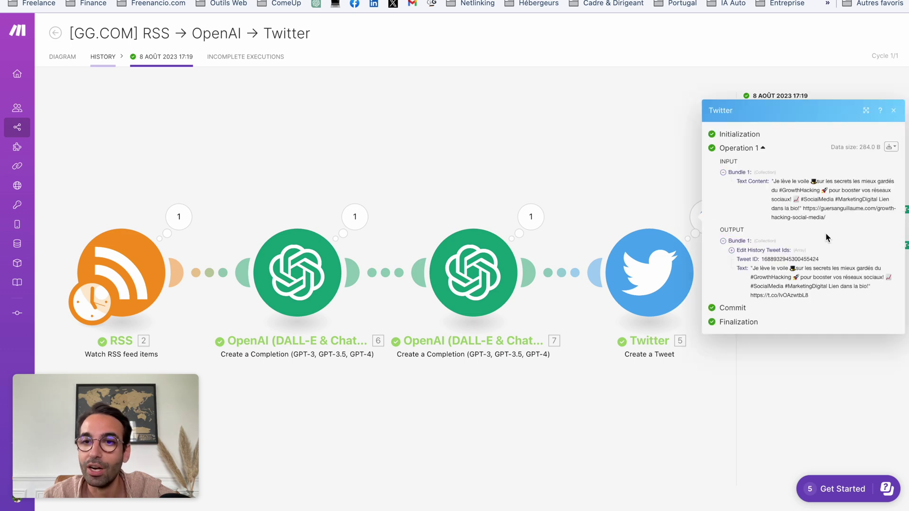
click(464, 134)
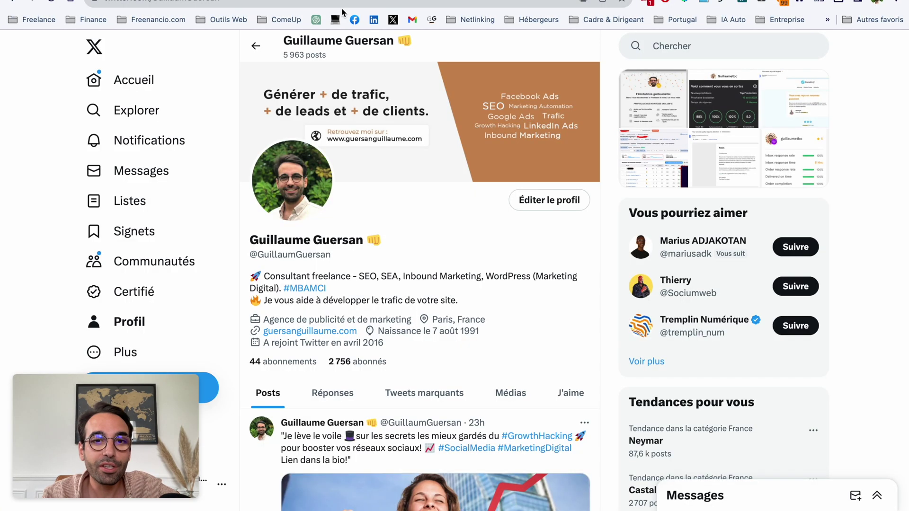
scroll(389, 302, down, 5)
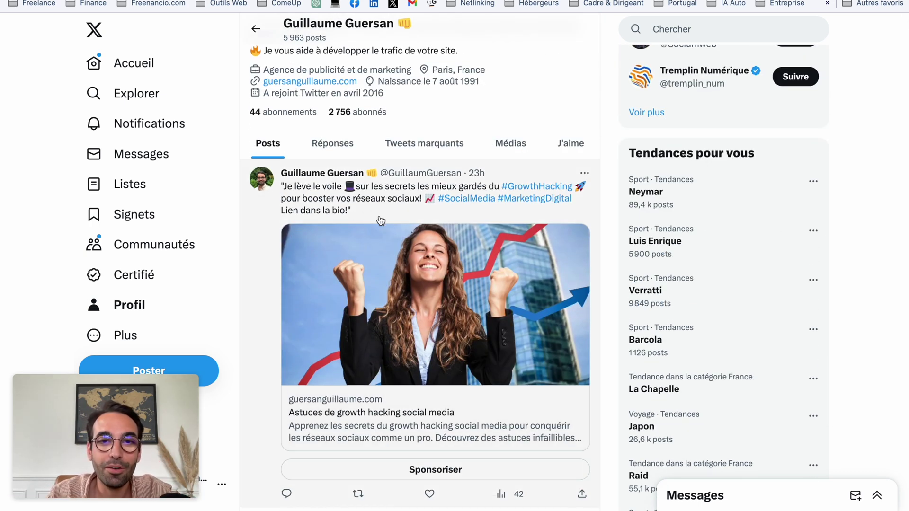
scroll(381, 220, up, 1)
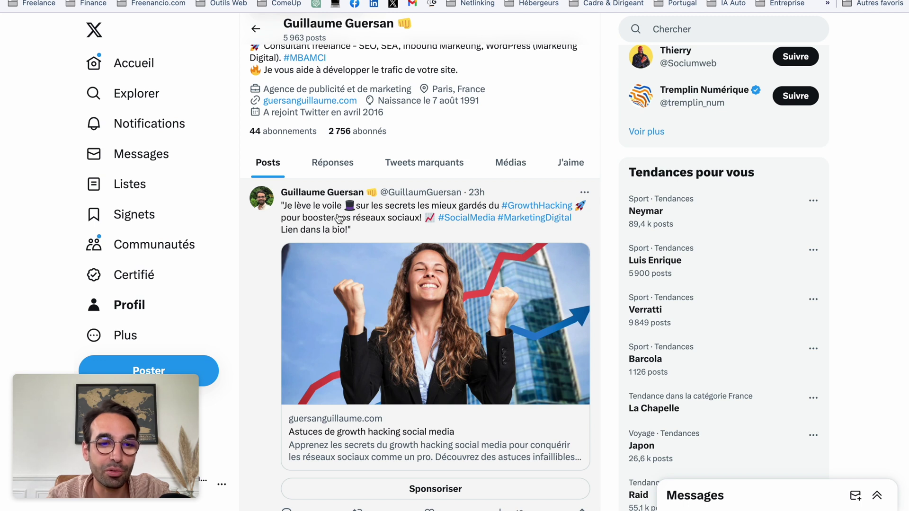
scroll(312, 382, down, 1)
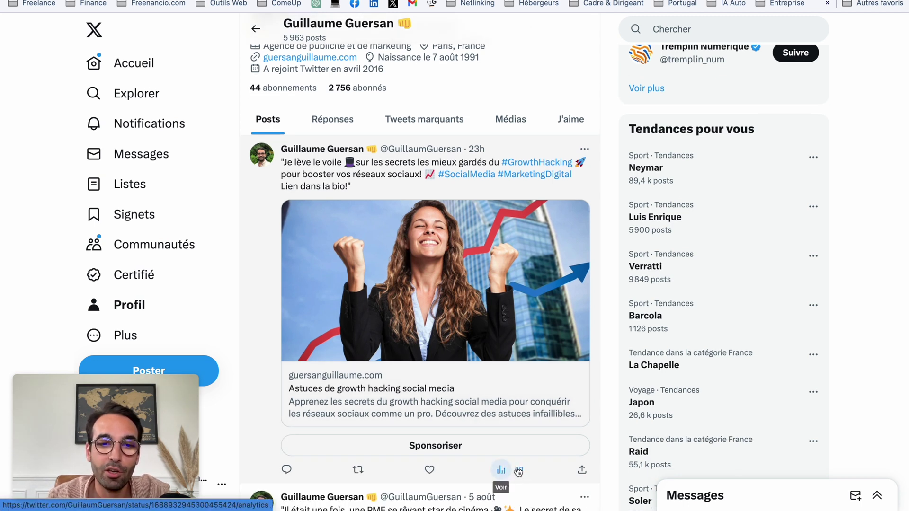
scroll(426, 236, down, 1)
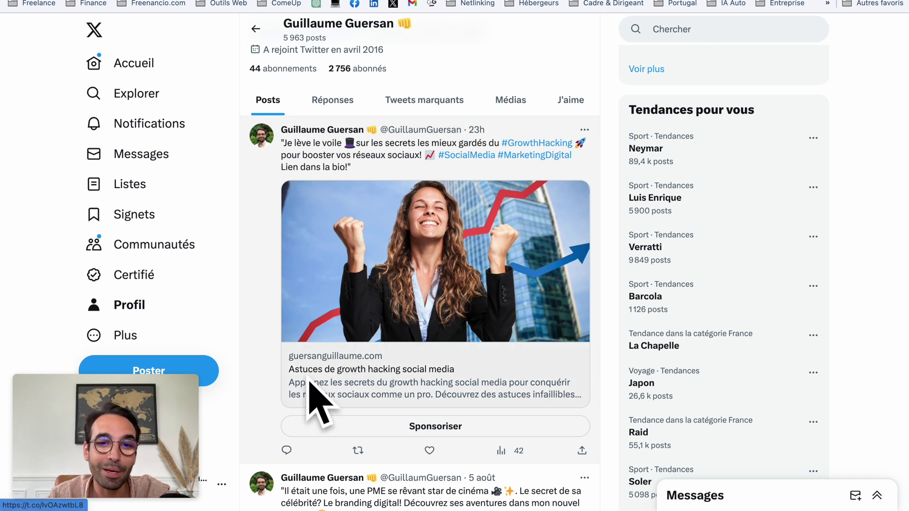
scroll(502, 402, down, 1)
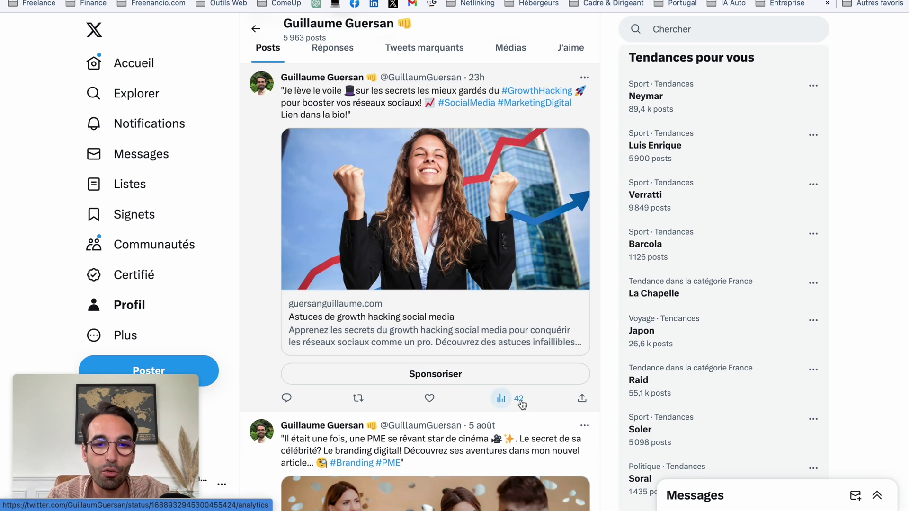
- Browse the older automated posts on the X profile, examining their texts, article previews and engagement figures back to 30 July
scroll(517, 403, down, 4)
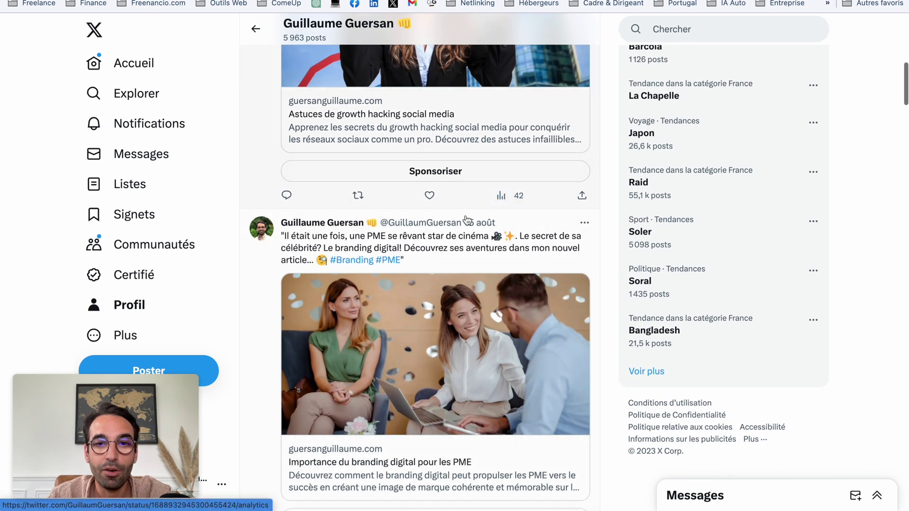
scroll(306, 250, down, 1)
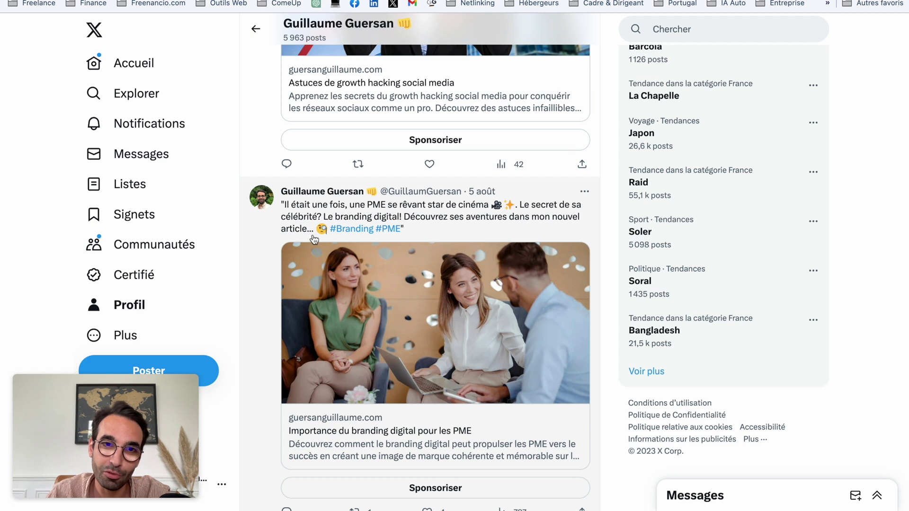
scroll(384, 300, down, 3)
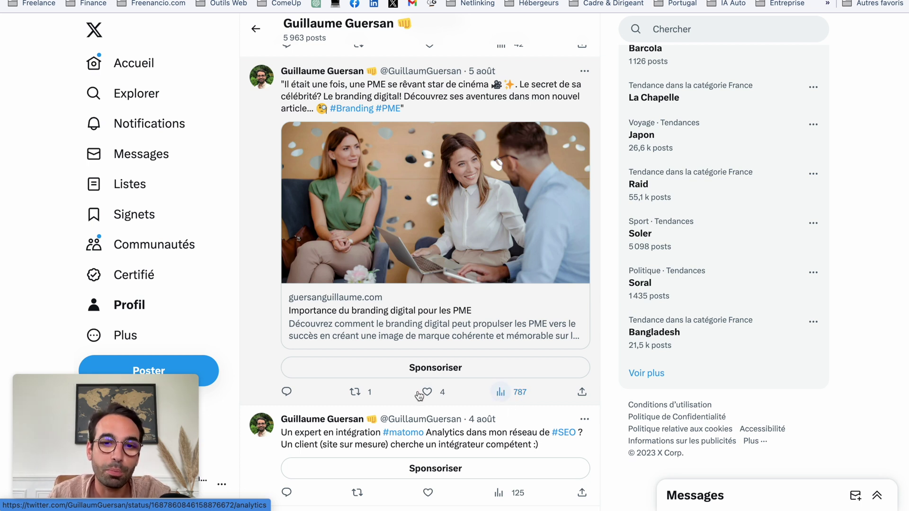
scroll(427, 394, down, 2)
scroll(427, 394, down, 10)
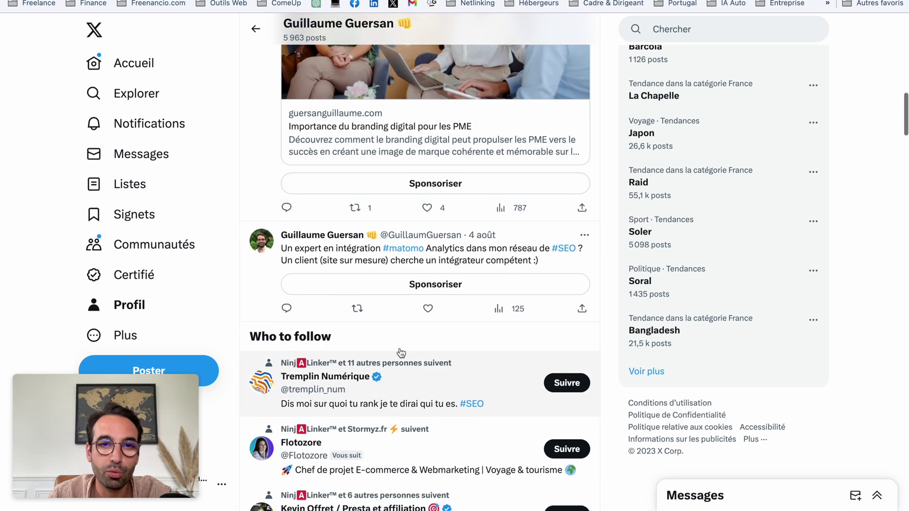
scroll(329, 106, down, 3)
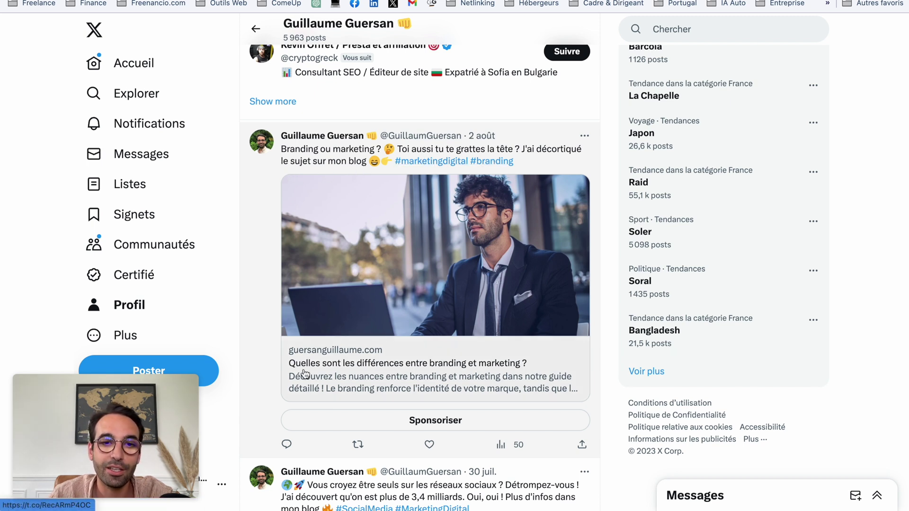
scroll(444, 414, down, 4)
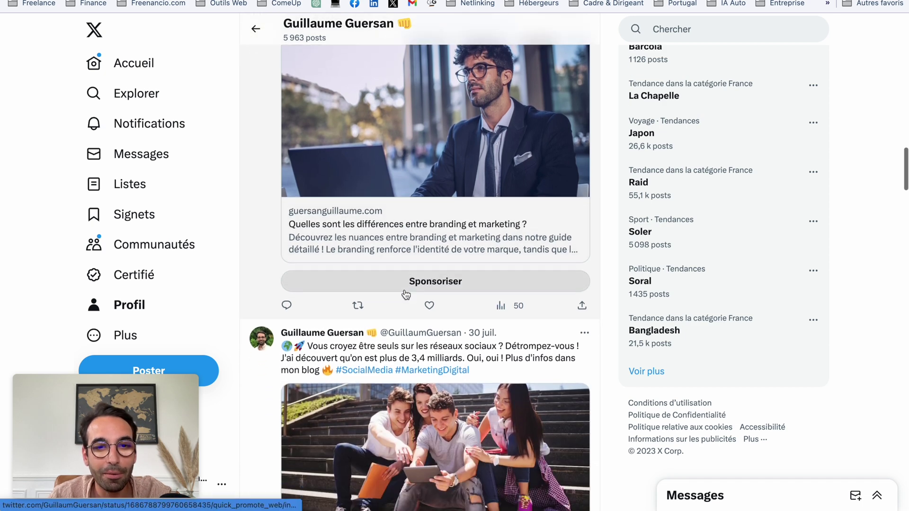
scroll(343, 304, down, 1)
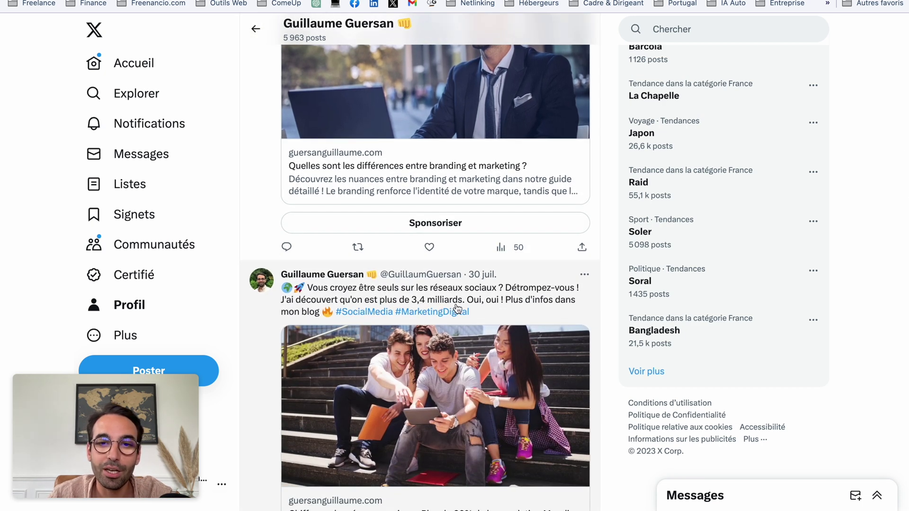
scroll(433, 307, down, 3)
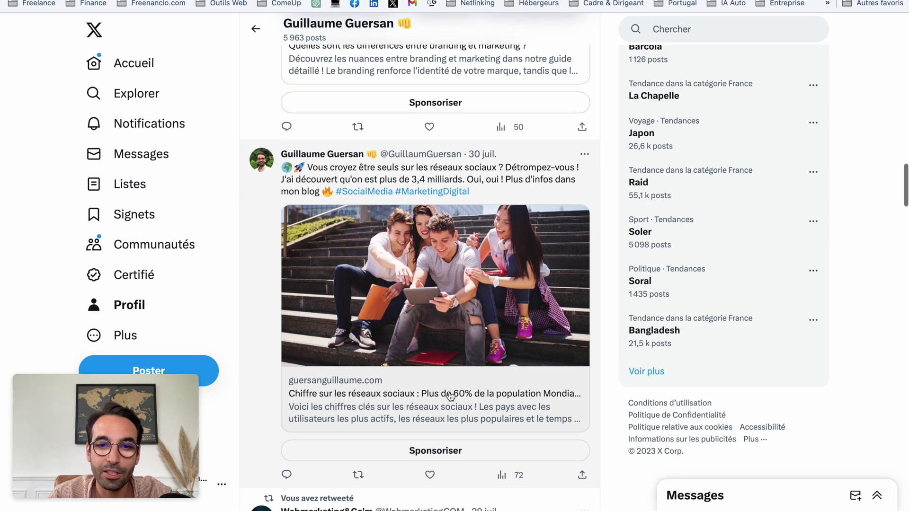
scroll(473, 416, down, 1)
scroll(509, 393, down, 3)
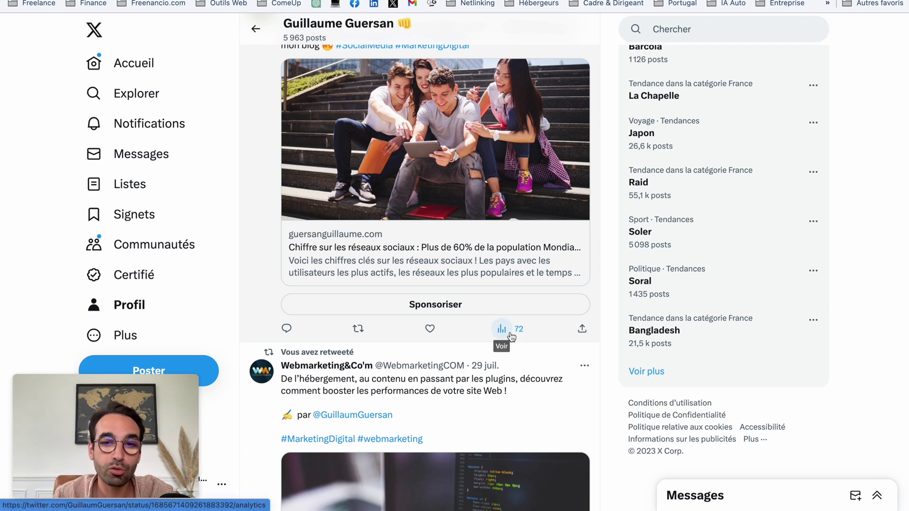
- Examine the X profile's social media figures post and the retweeted Webmarketing&Co'm post of 29 July
scroll(512, 336, down, 2)
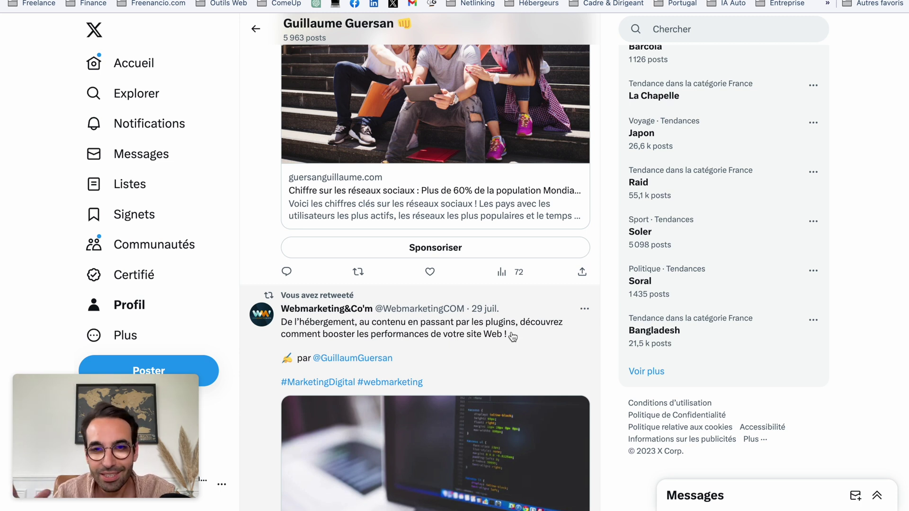
scroll(513, 337, up, 1)
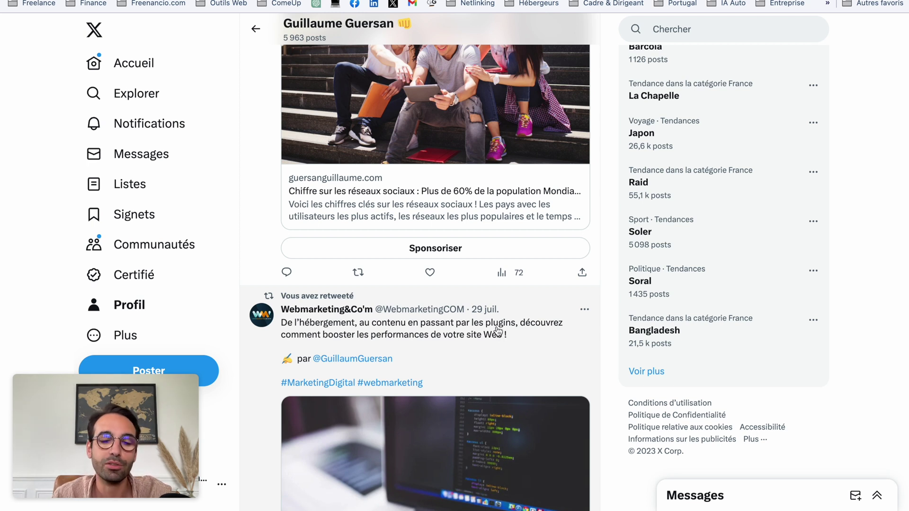
scroll(497, 330, up, 1)
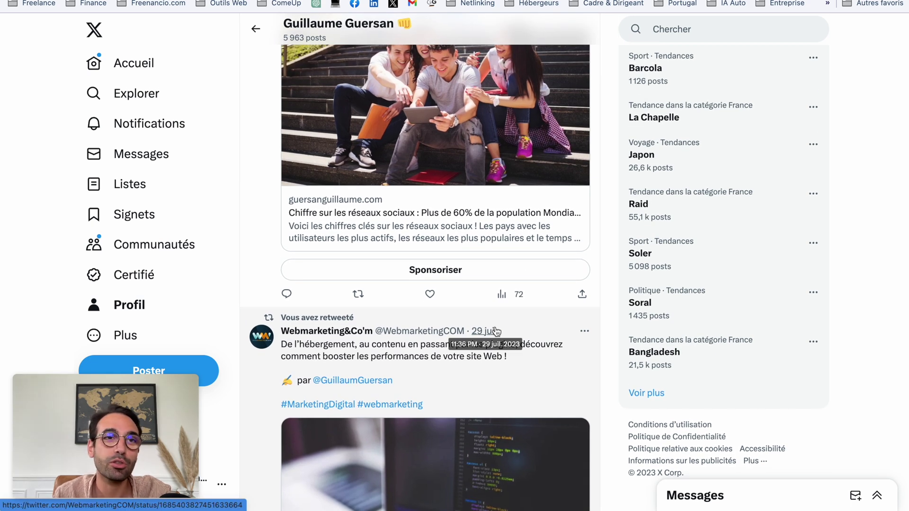
click(429, 296)
scroll(428, 306, down, 7)
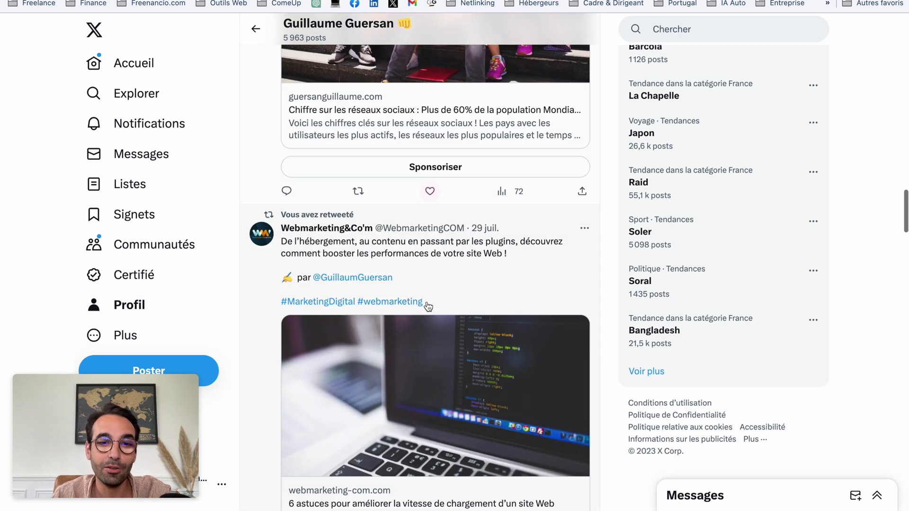
scroll(428, 307, down, 3)
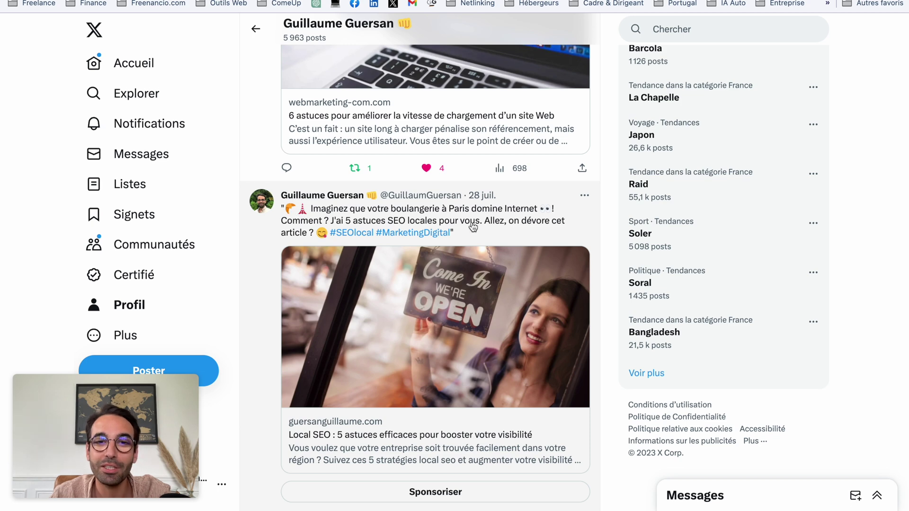
- Browse the X posts from 28 to 25 July, examining the local SEO and copy strategy posts and their engagement figures
scroll(473, 228, down, 3)
scroll(501, 417, down, 6)
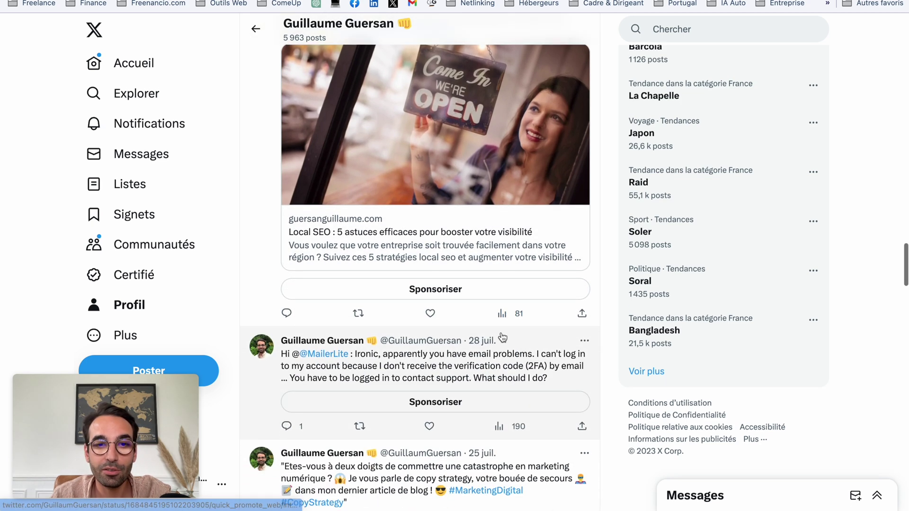
scroll(520, 314, down, 3)
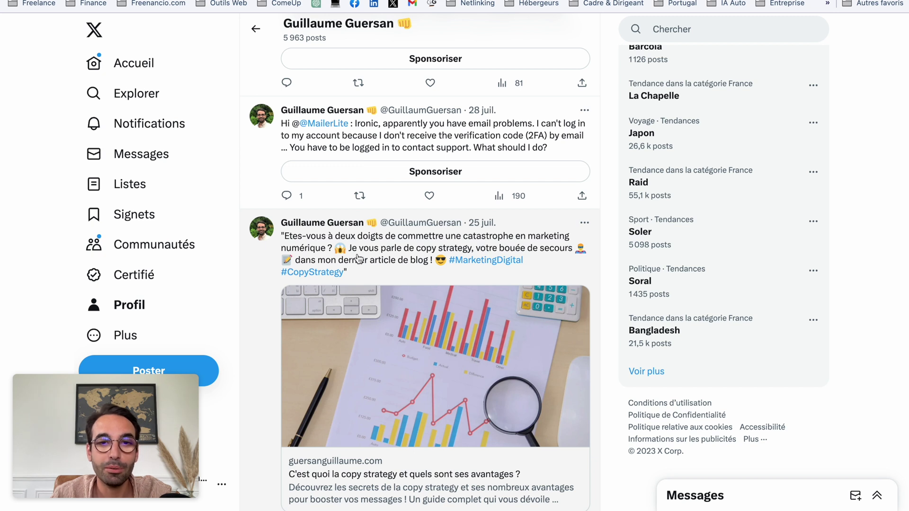
scroll(364, 284, down, 3)
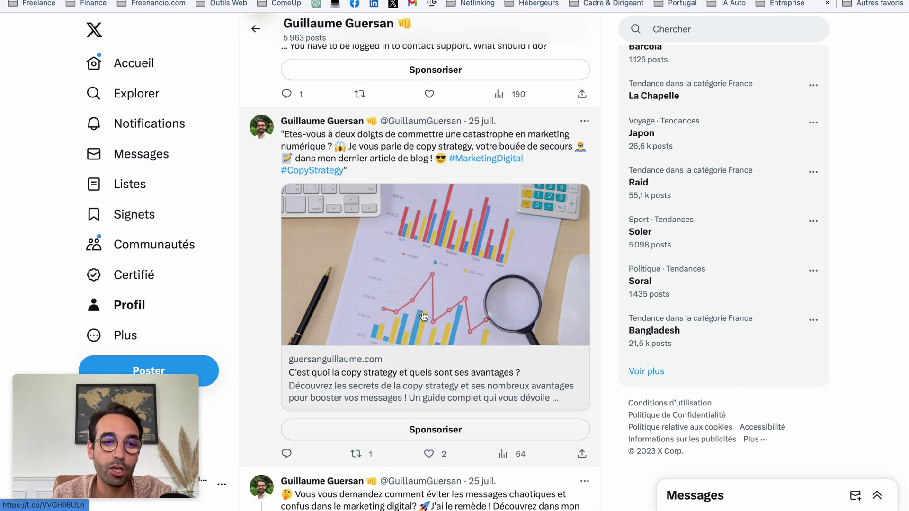
scroll(424, 317, up, 4)
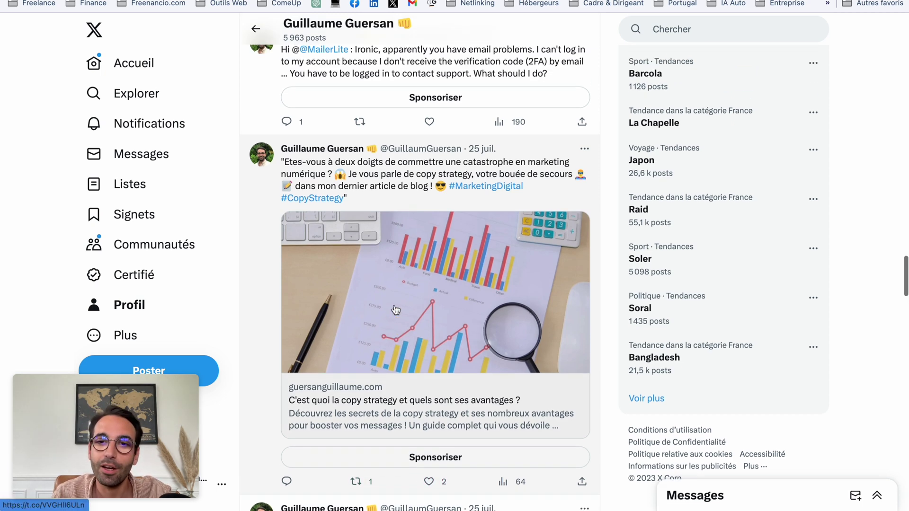
scroll(426, 305, up, 10)
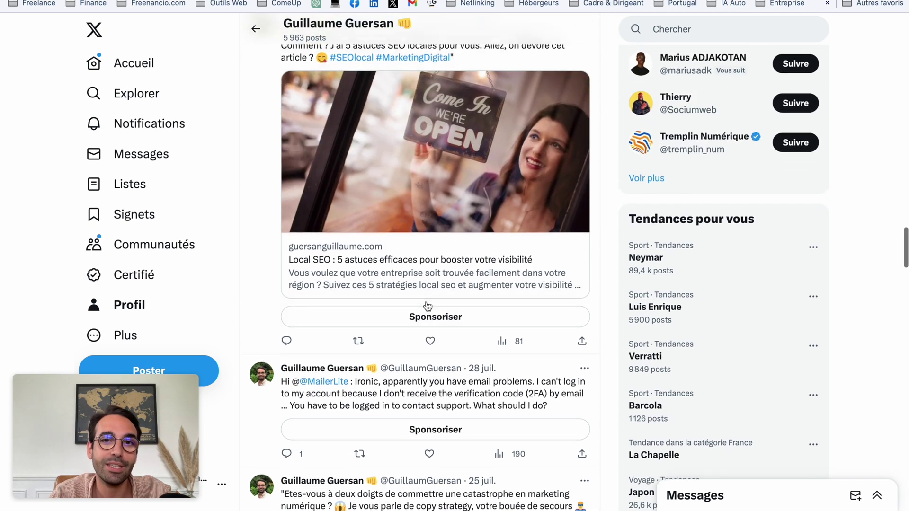
scroll(426, 306, up, 4)
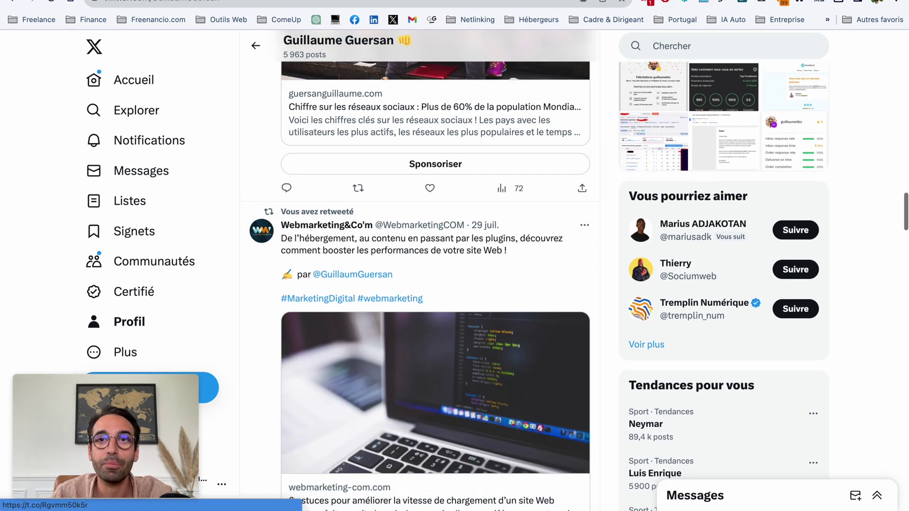
scroll(426, 307, down, 1)
- Switch to the LinkedIn profile and open the full list of its published posts from the activity section
key(ctrl+Tab)
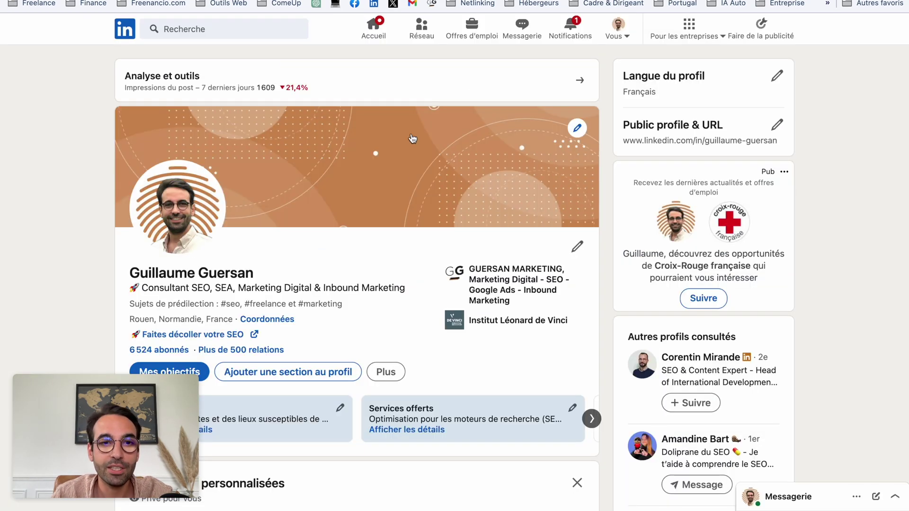
scroll(392, 203, down, 15)
scroll(240, 293, down, 5)
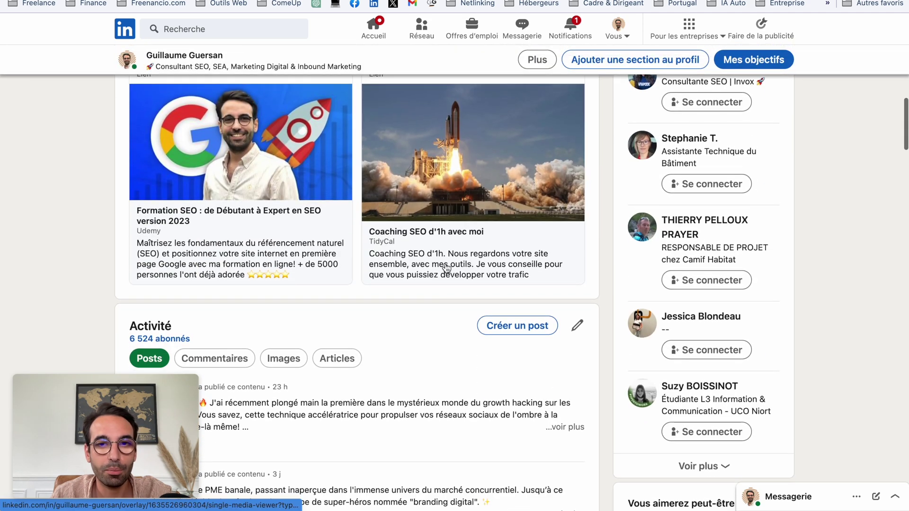
scroll(326, 335, down, 1)
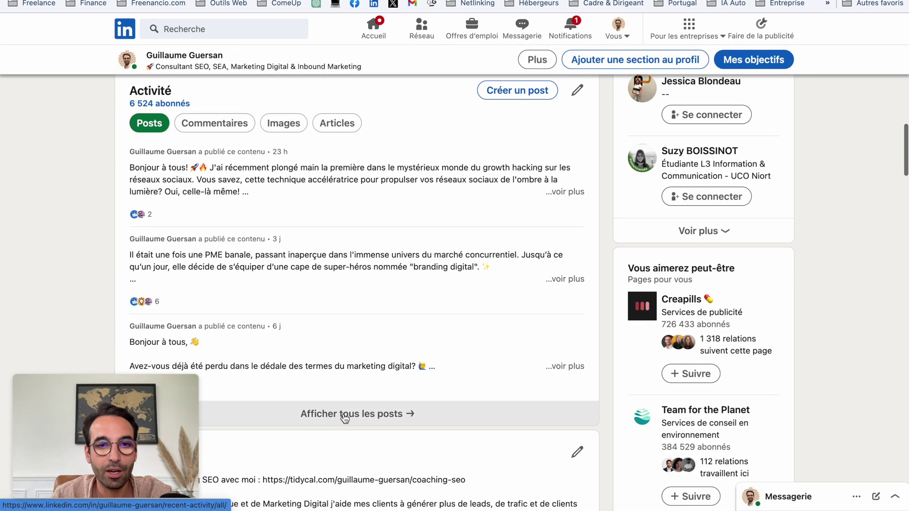
click(362, 409)
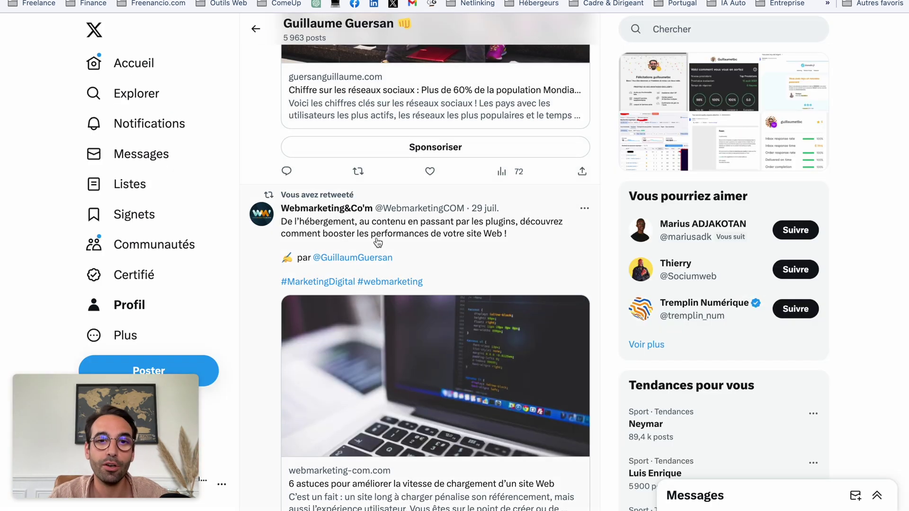
scroll(387, 236, up, 3)
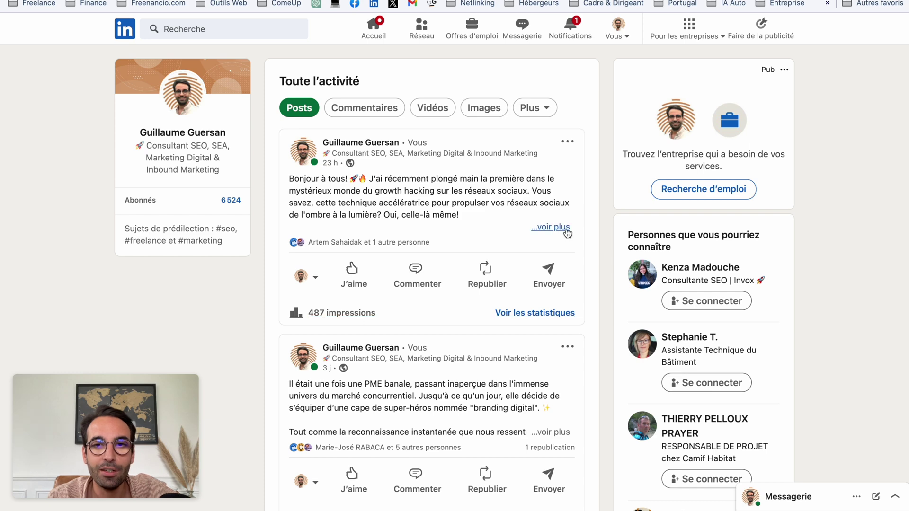
- Expand the latest LinkedIn post, about growth hacking, and highlight its full text and its opening lines
click(567, 228)
scroll(431, 260, down, 2)
drag(289, 114, 499, 372)
click(387, 222)
drag(289, 113, 490, 137)
click(509, 160)
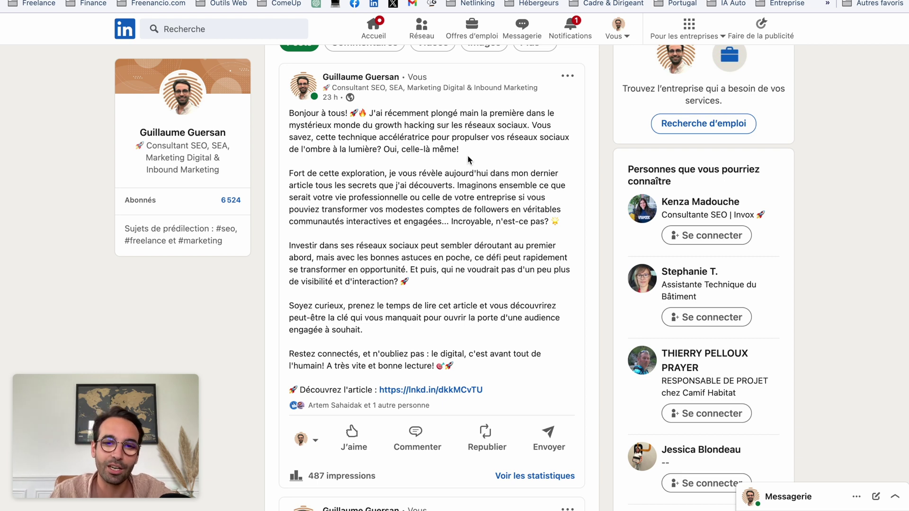
- Highlight the growth hacking post's generated body text and the "Découvrez l'article" line with its link
drag(368, 137, 504, 371)
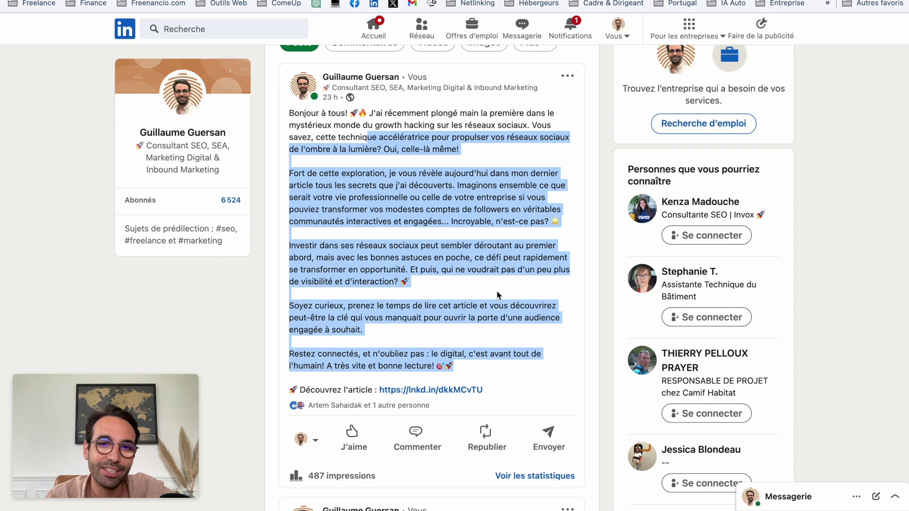
click(504, 371)
scroll(458, 323, down, 1)
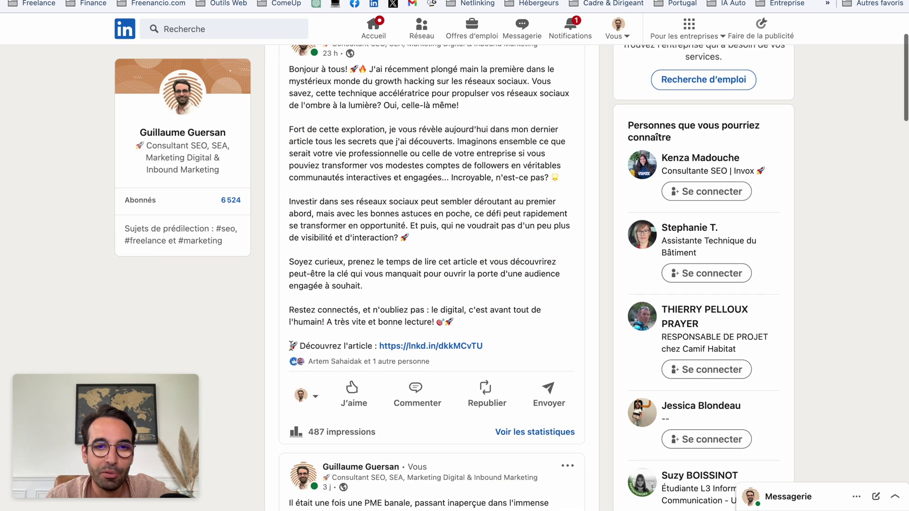
drag(290, 346, 483, 346)
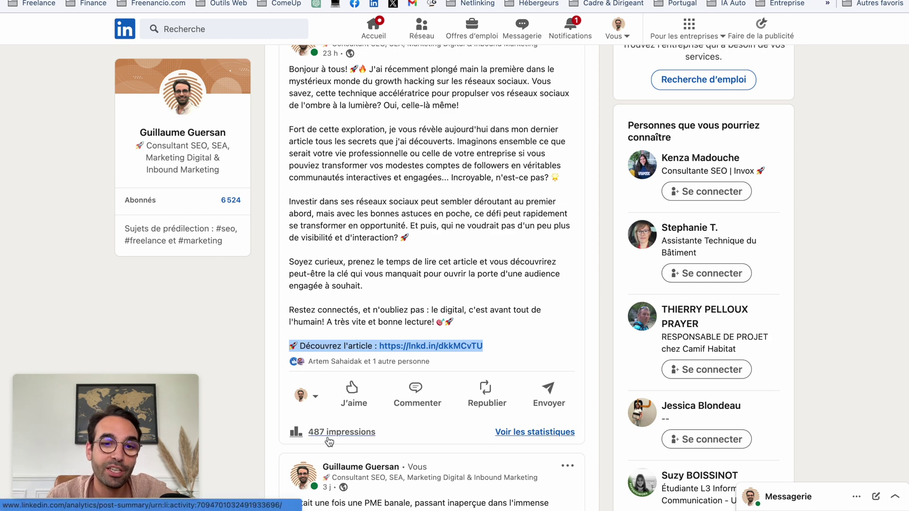
scroll(329, 441, up, 3)
- Highlight opening words of the 3-day-old branding digital post and expand its full text
scroll(339, 250, down, 7)
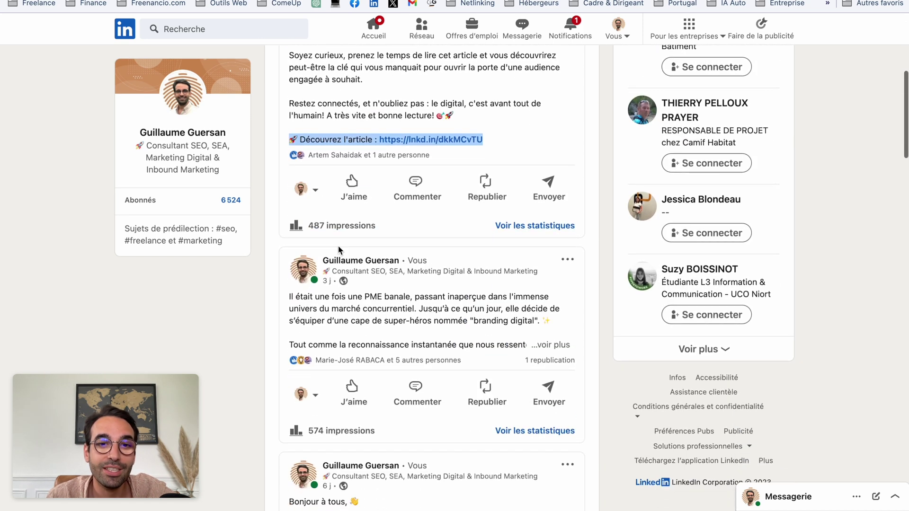
scroll(339, 250, down, 1)
scroll(332, 266, down, 1)
drag(310, 271, 361, 283)
click(430, 278)
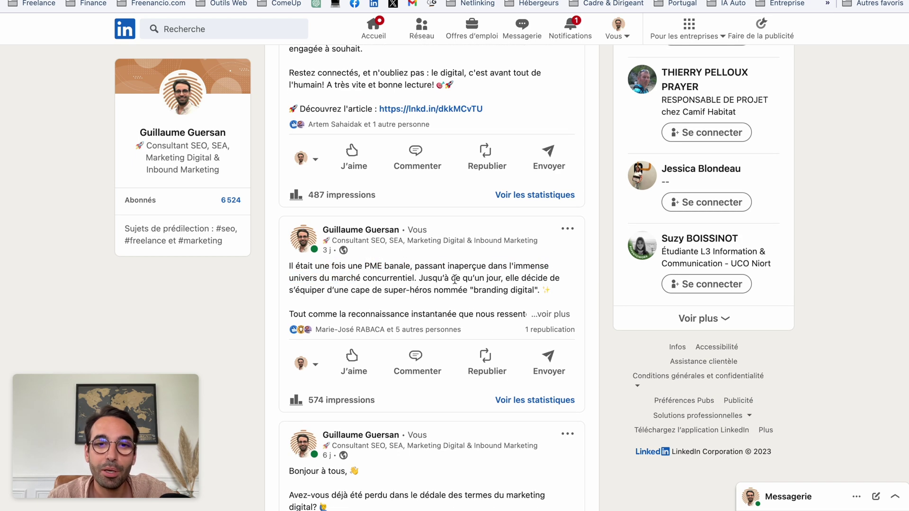
click(553, 315)
scroll(473, 284, down, 3)
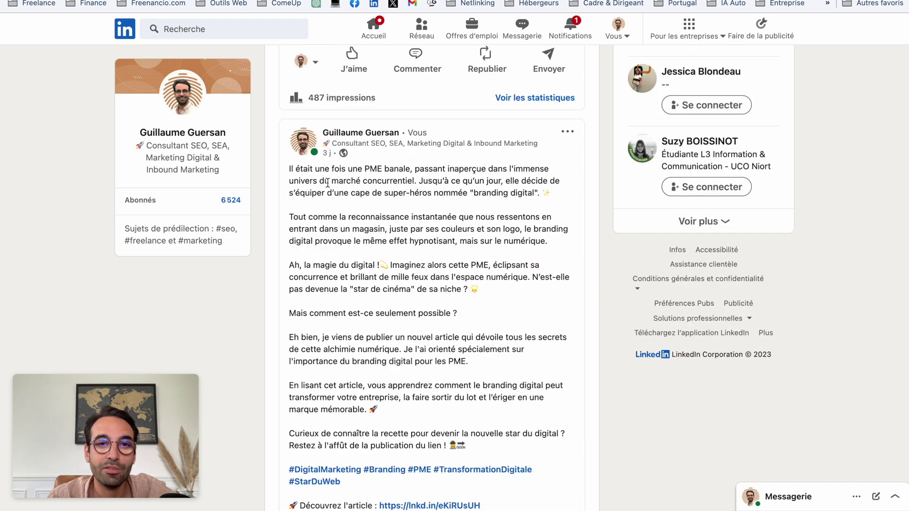
- Highlight a phrase in the branding post's opening and its closing line with the hashtags, and check its impressions
drag(330, 180, 441, 185)
scroll(431, 232, down, 1)
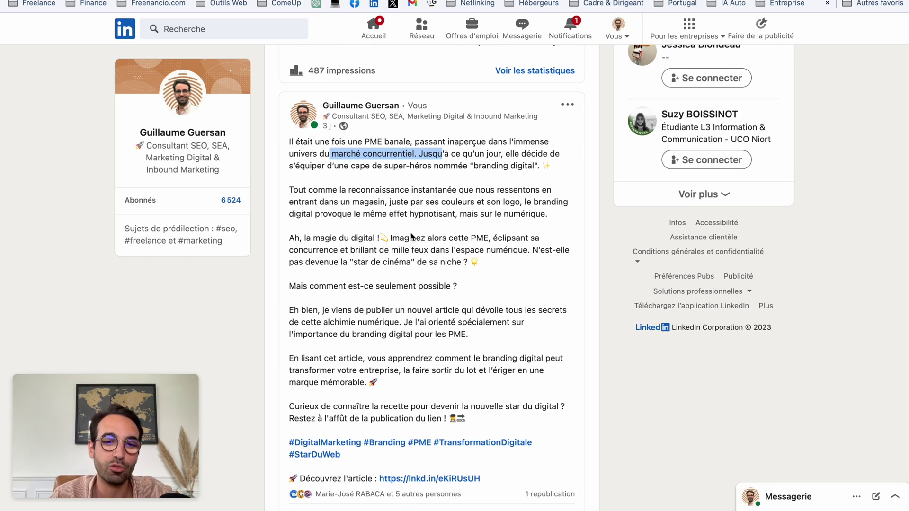
scroll(410, 233, down, 1)
drag(294, 369, 426, 408)
scroll(419, 435, down, 3)
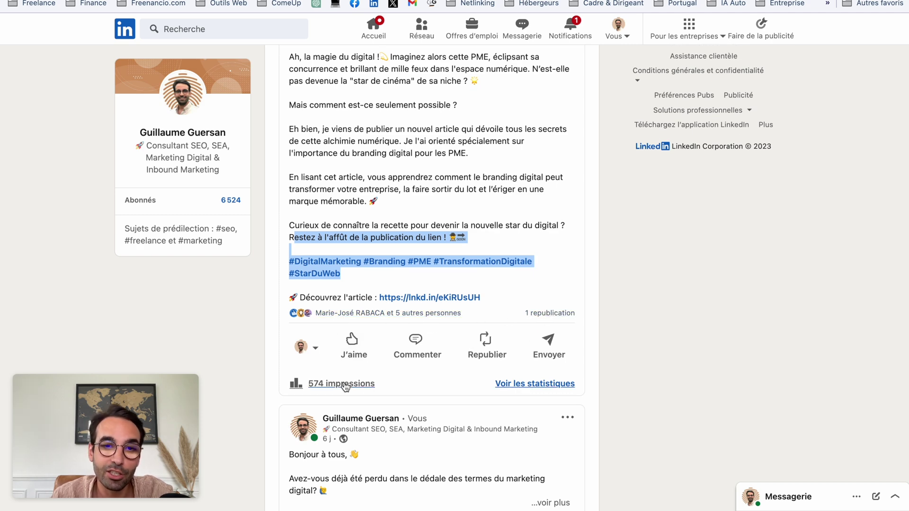
- Expand the 6-day-old post about marketing digital terms and browse the older posts back to the LinkedIn Ads one
scroll(347, 388, down, 5)
mouse_move(345, 282)
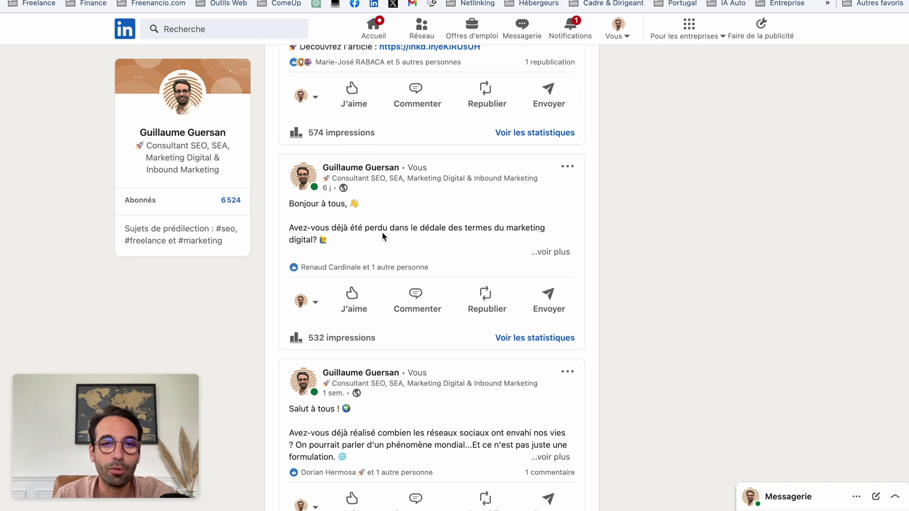
click(540, 253)
scroll(474, 266, down, 5)
scroll(426, 272, down, 20)
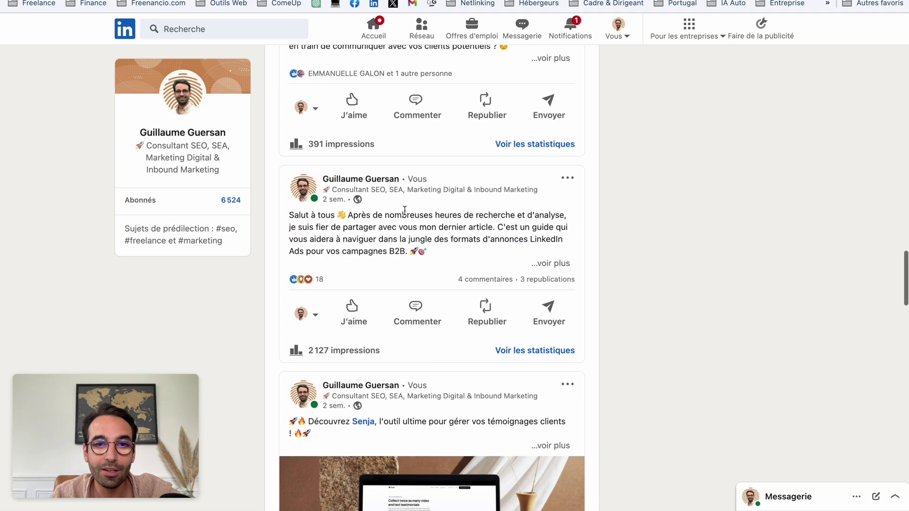
scroll(404, 210, down, 3)
scroll(357, 298, up, 3)
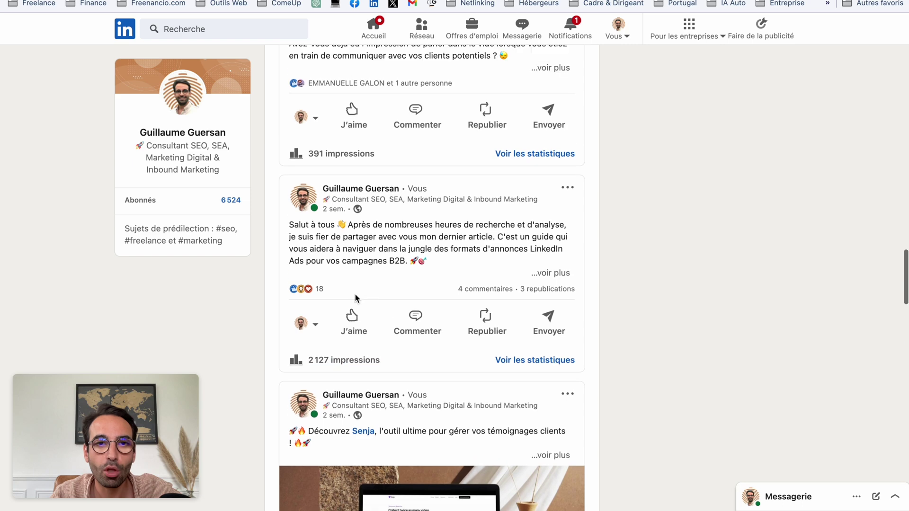
- Expand the LinkedIn Ads B2B formats post, highlight its introduction, and check its reactions, comments and impressions
click(550, 273)
scroll(493, 294, down, 8)
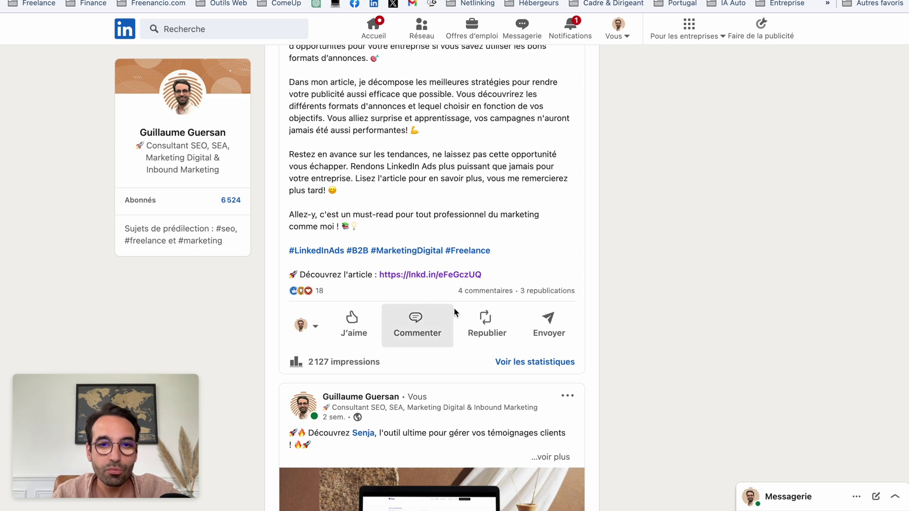
scroll(452, 325, up, 5)
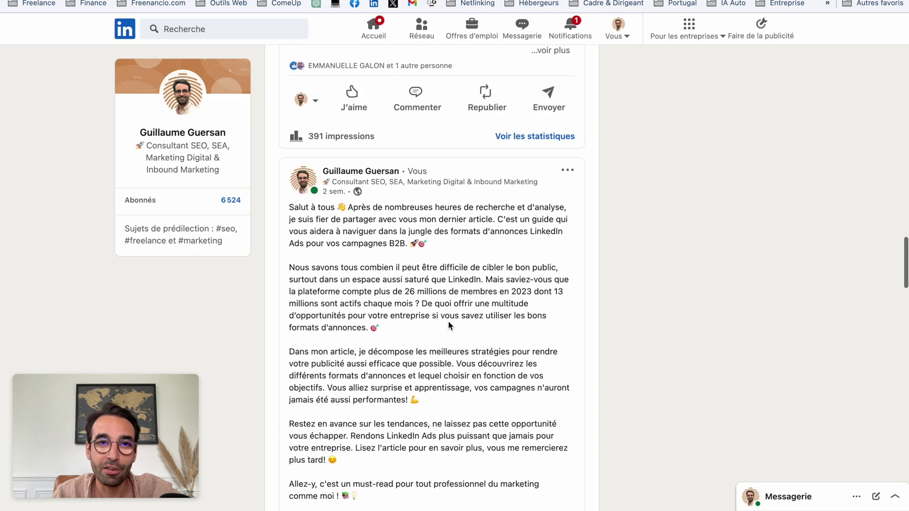
drag(316, 208, 444, 244)
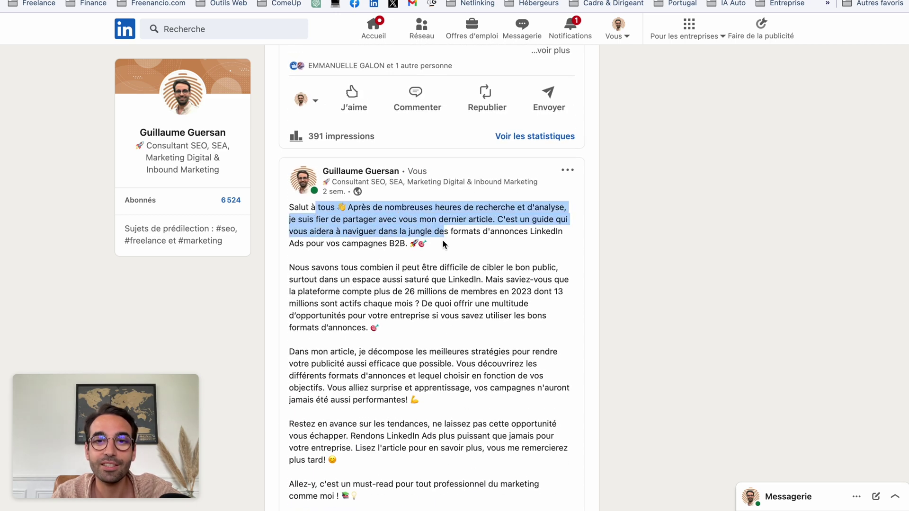
click(348, 255)
drag(290, 218, 418, 261)
scroll(402, 274, down, 5)
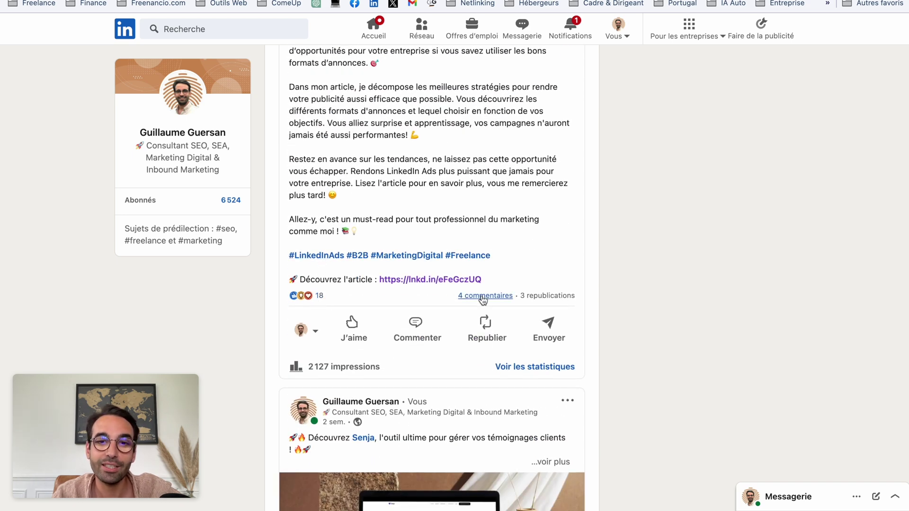
- Examine the "Nouveau sur le blog !" post and go back to the more recent LinkedIn posts to compare their engagement
scroll(361, 371, up, 10)
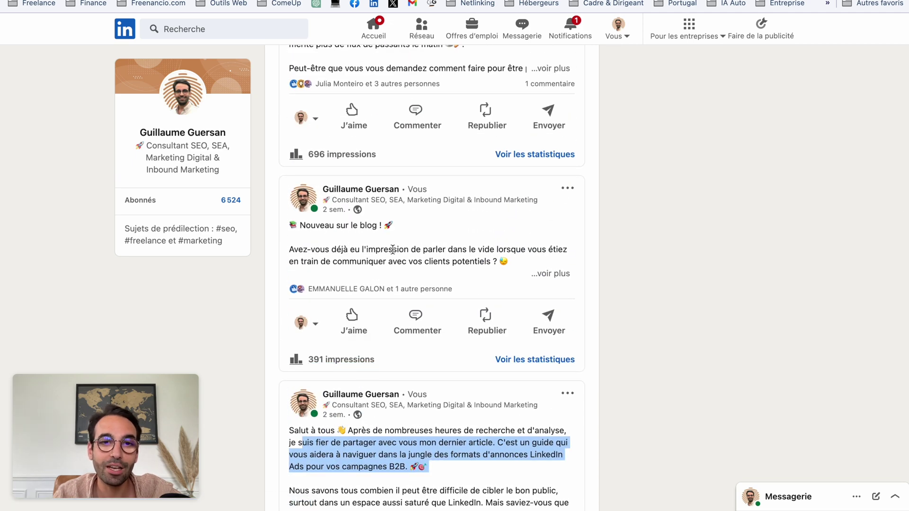
click(550, 274)
scroll(551, 279, down, 2)
scroll(503, 293, up, 6)
scroll(503, 293, up, 2)
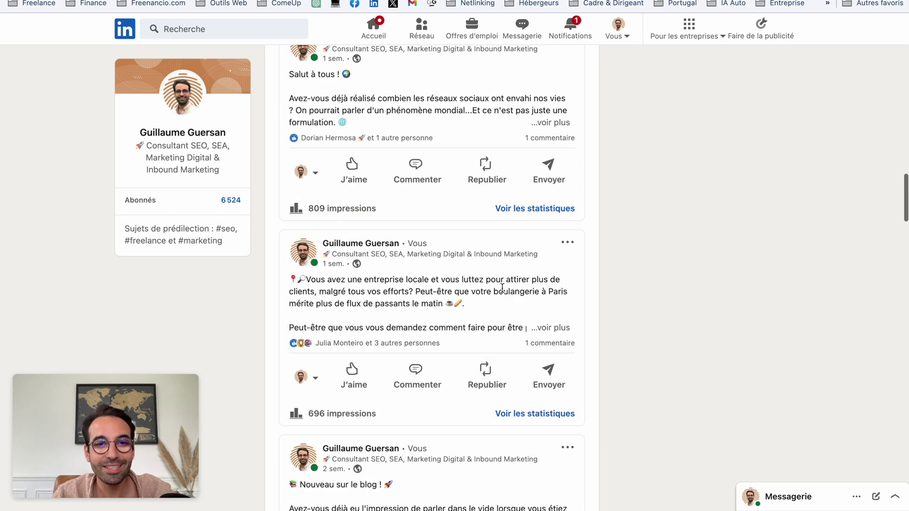
scroll(440, 313, up, 1)
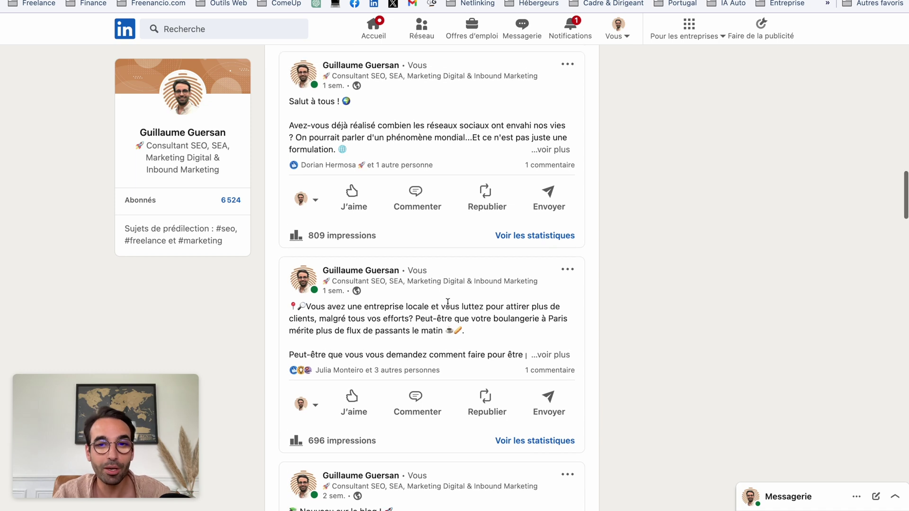
scroll(471, 305, up, 4)
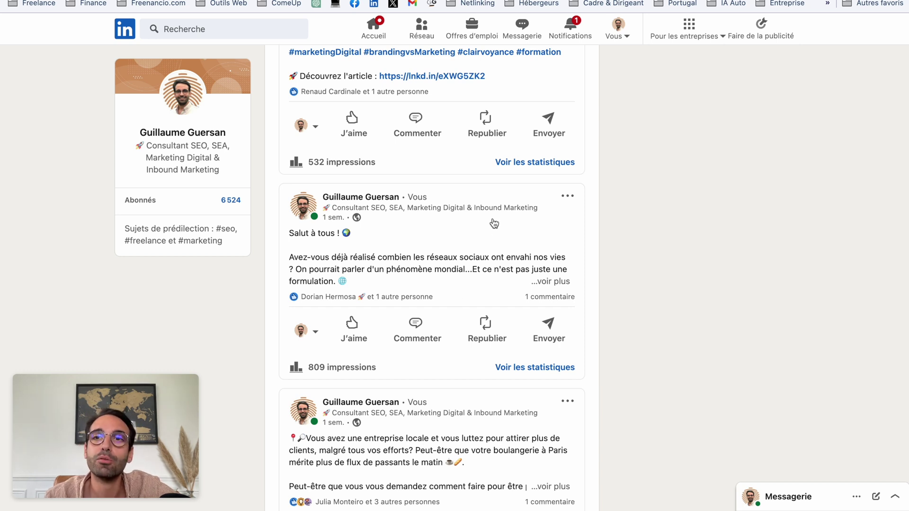
scroll(483, 226, down, 1)
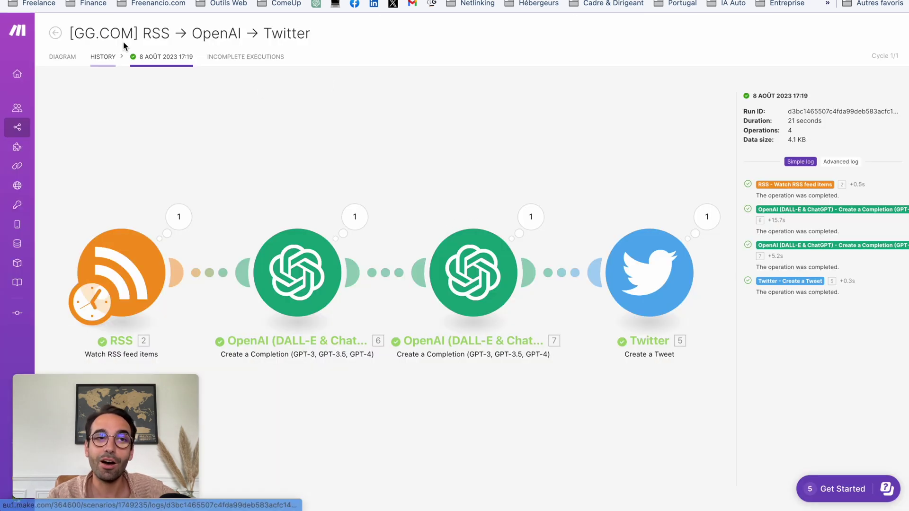
- Return to the run history of the RSS → OpenAI → Twitter scenario in Make, and leave it for the organization overview
click(55, 34)
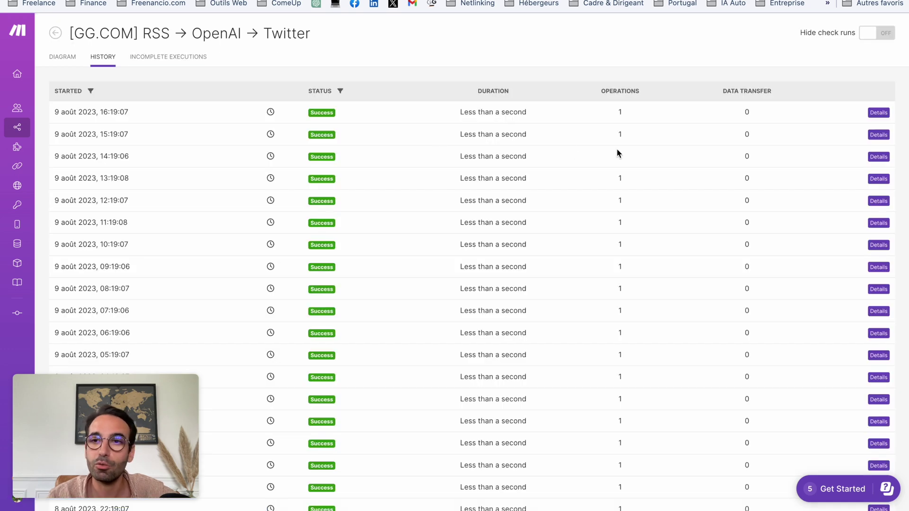
click(21, 76)
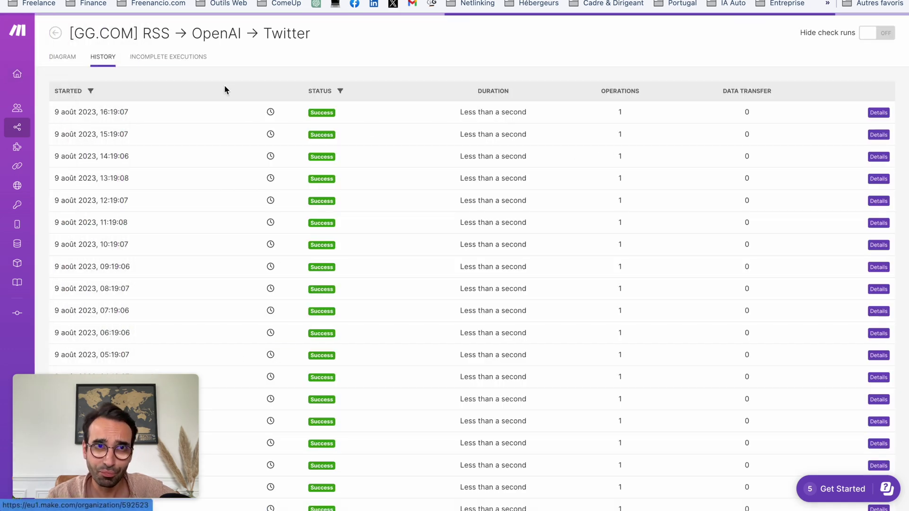
click(48, 127)
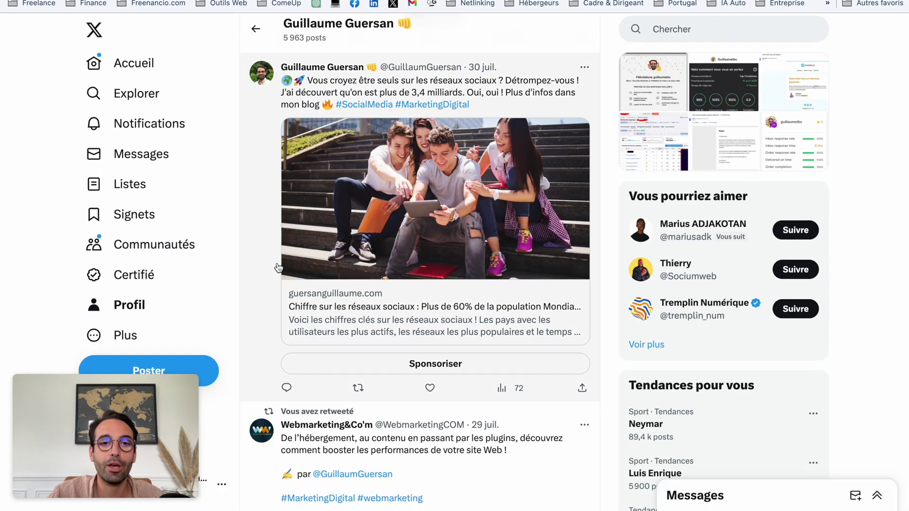
- On the X profile, go from the 30 July social media post up to the 2 August branding or marketing post and check it
scroll(279, 268, up, 5)
scroll(280, 268, up, 4)
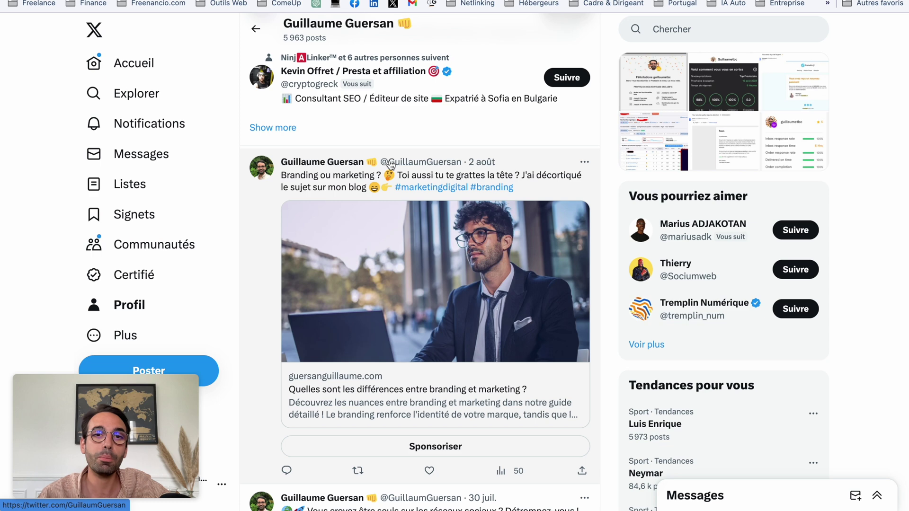
mouse_move(391, 164)
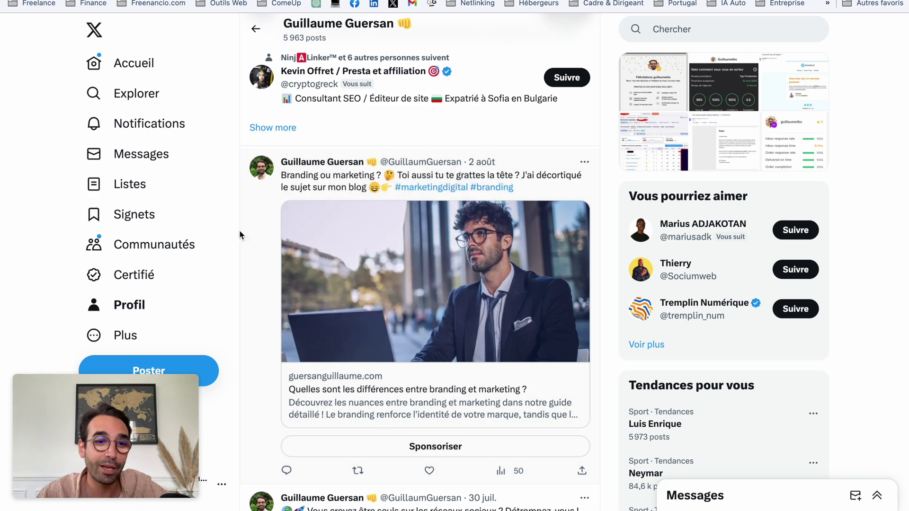
scroll(252, 239, up, 1)
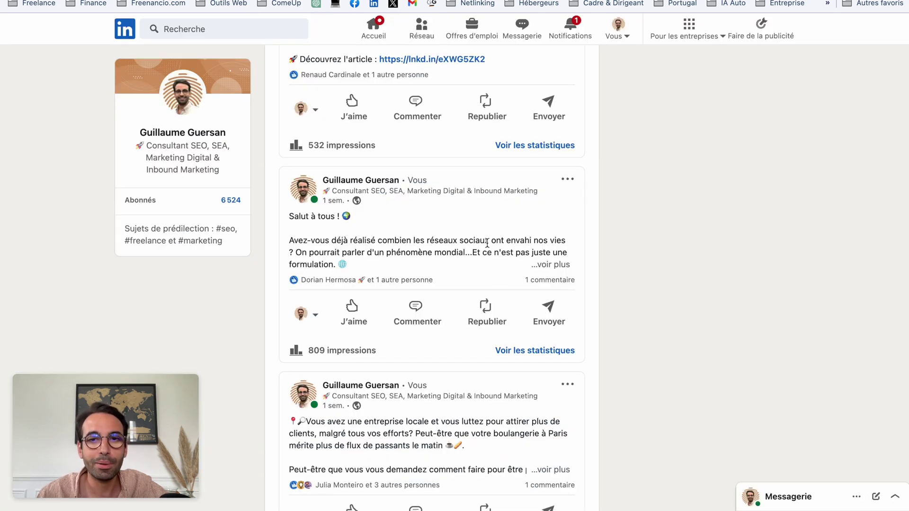
- Expand the "Salut à tous !" LinkedIn post and go back up to the newest post about growth hacking
click(544, 265)
scroll(447, 260, up, 10)
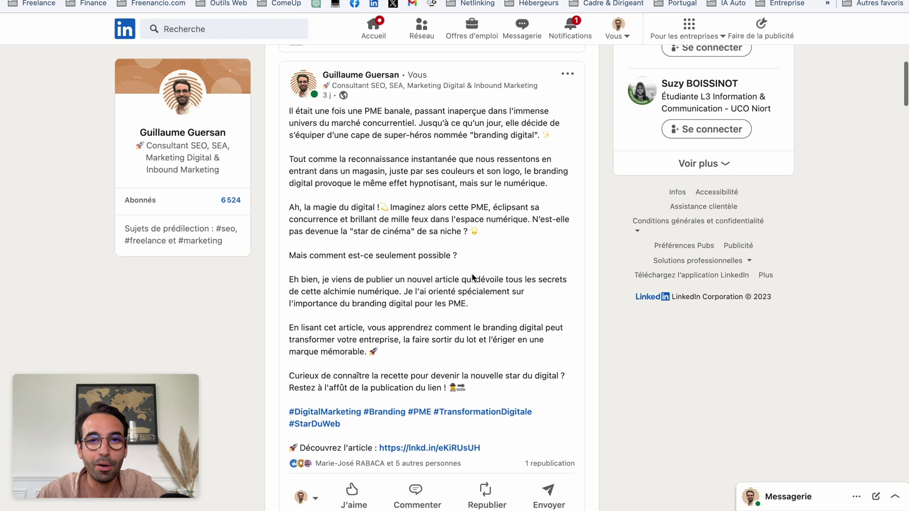
scroll(447, 260, up, 10)
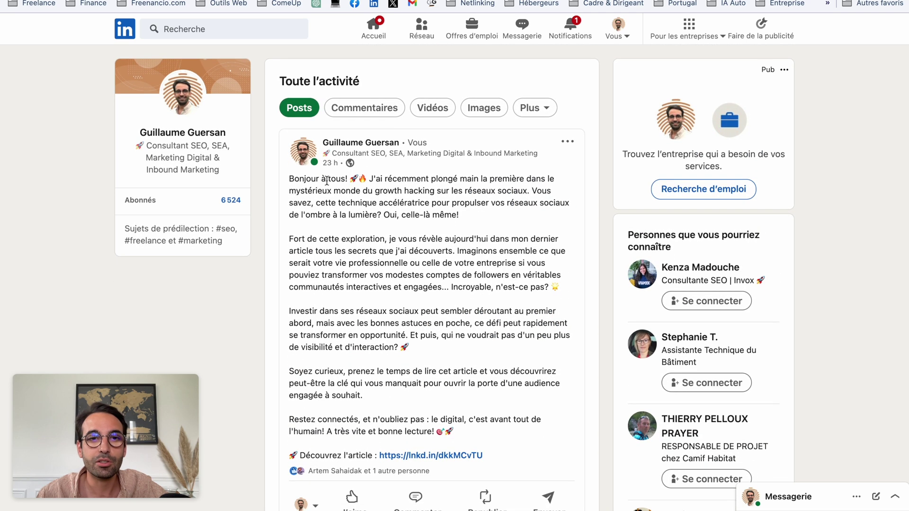
scroll(384, 314, down, 1)
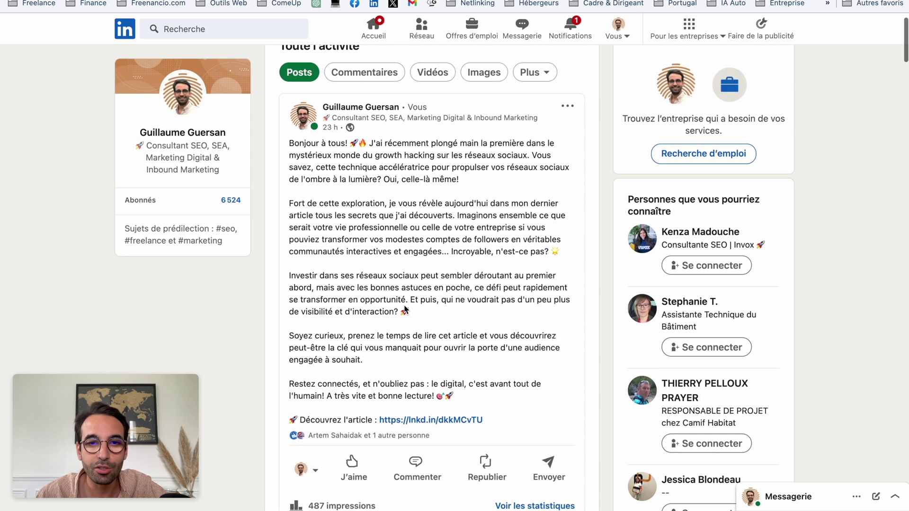
- Highlight passages of the growth hacking post while reading its text, and clear the selection
drag(351, 316, 396, 317)
click(395, 317)
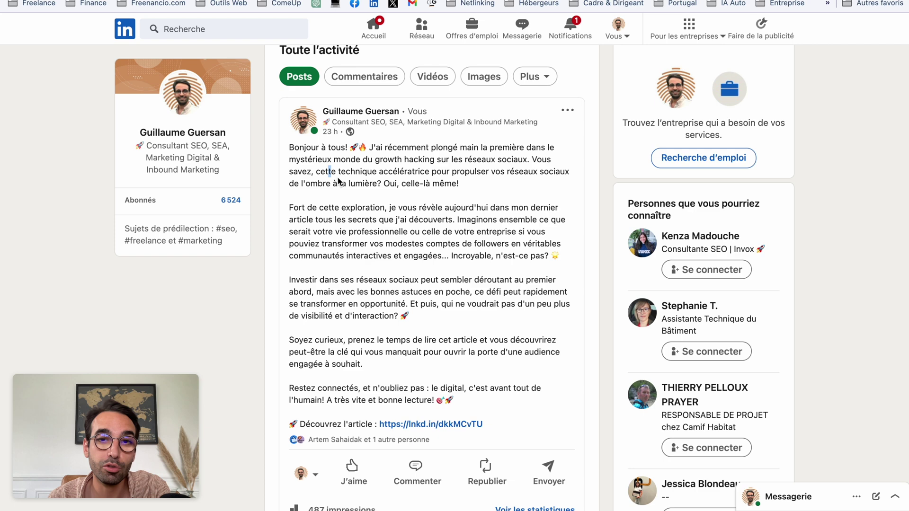
drag(329, 172, 440, 283)
click(455, 338)
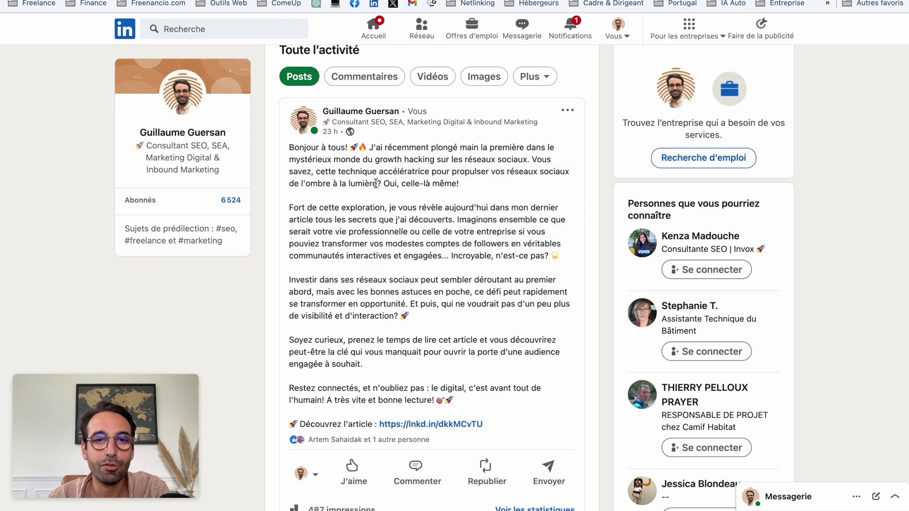